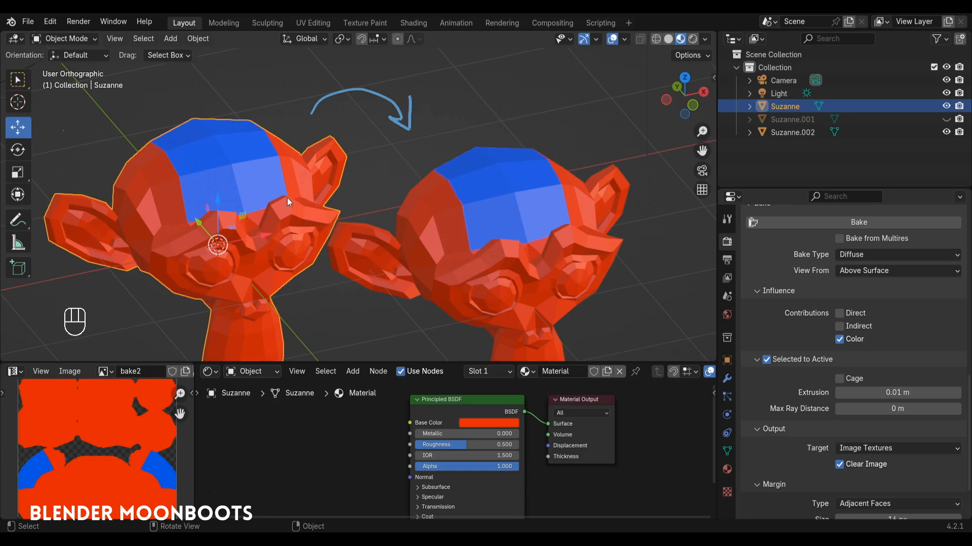
Step: Select the two finished monkey heads in turn to compare their material node setups
{"action": "left_click", "coordinate": [448, 213]}
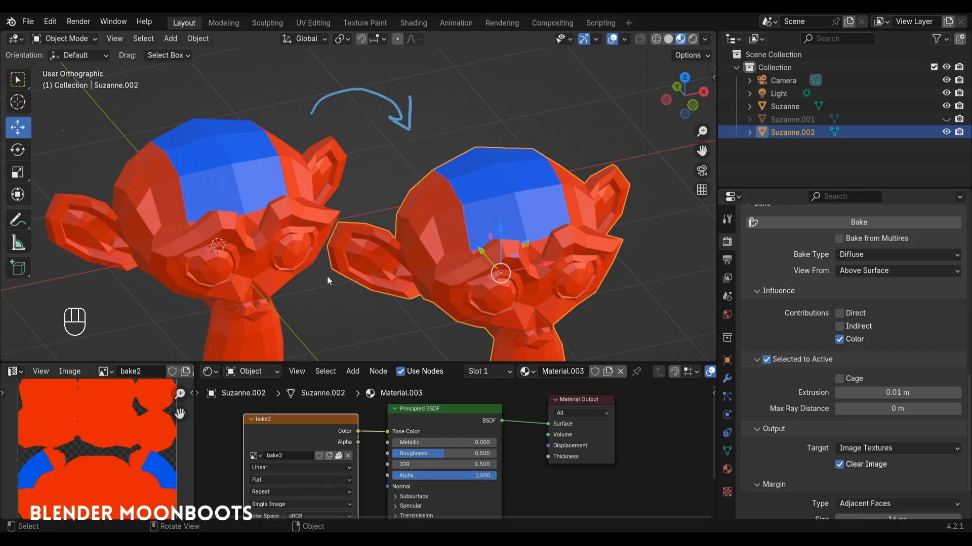
{"action": "left_click", "coordinate": [330, 244]}
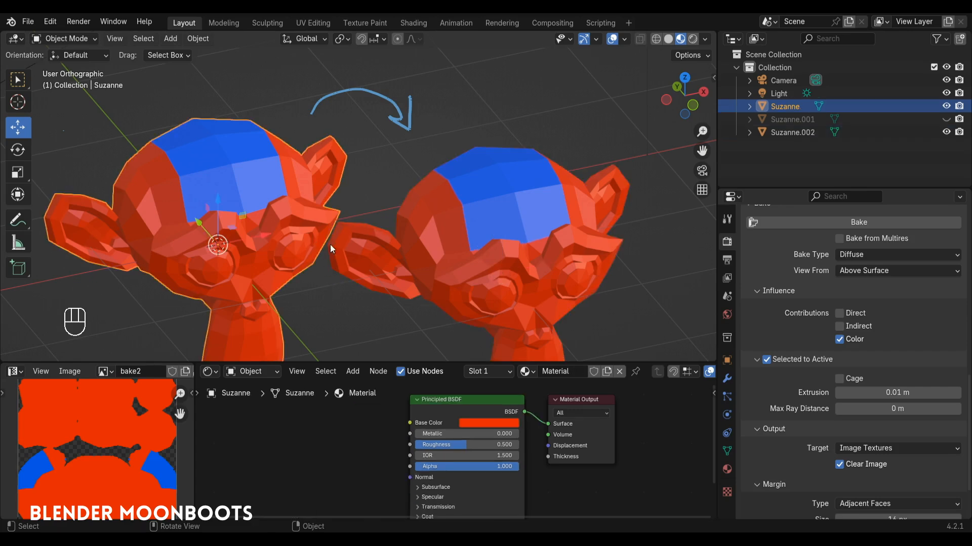
{"action": "left_click", "coordinate": [425, 244]}
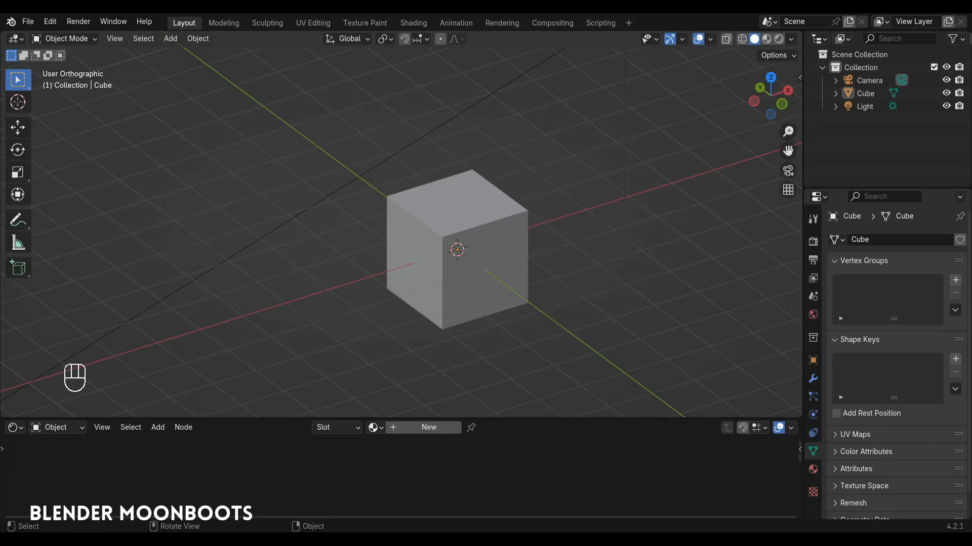
Step: Delete the default cube and add a Monkey mesh in its place
{"action": "left_click", "coordinate": [434, 235]}
{"action": "key", "text": "x"}
{"action": "left_click", "coordinate": [434, 234]}
{"action": "key", "text": "shift+a"}
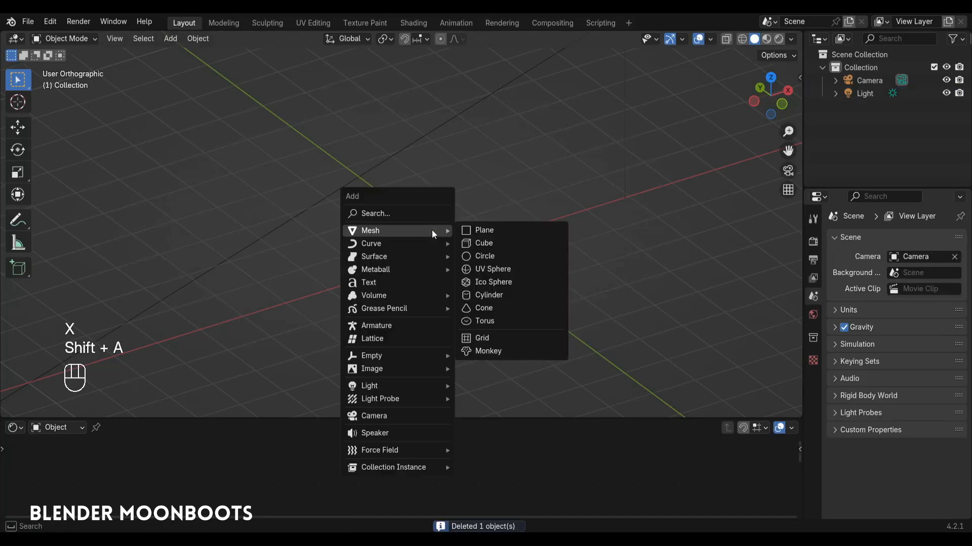
{"action": "left_click", "coordinate": [497, 354]}
{"action": "middle_click_drag", "start_coordinate": [497, 355], "coordinate": [527, 241], "text": "alt"}
Step: Add a material slot to the monkey and create a new material in it
{"action": "left_click", "coordinate": [813, 470]}
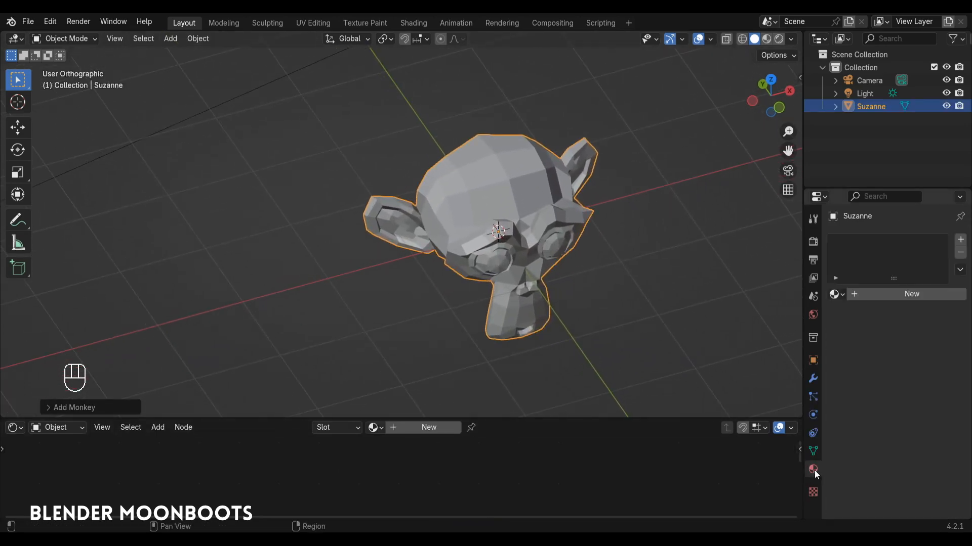
{"action": "left_click", "coordinate": [960, 239]}
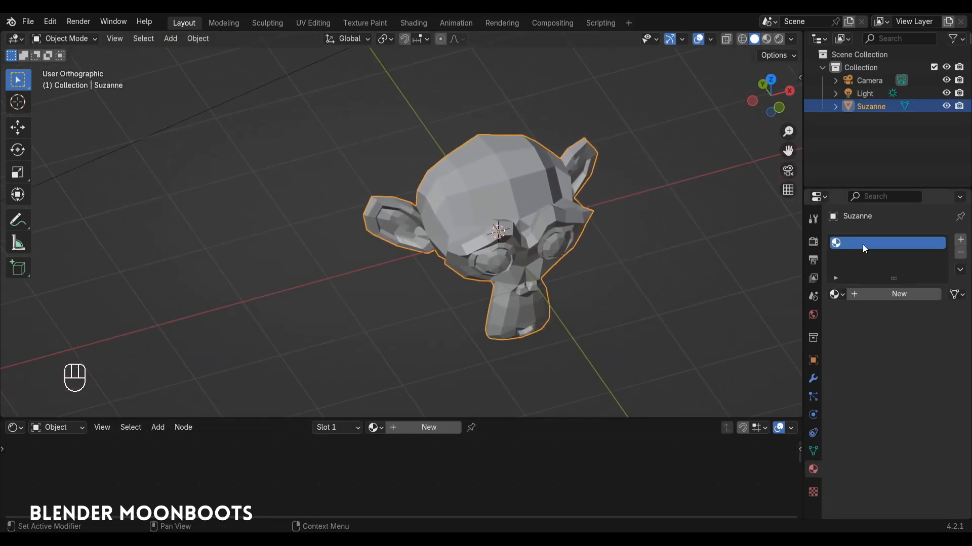
{"action": "middle_click_drag", "start_coordinate": [779, 256], "coordinate": [675, 253], "text": "alt"}
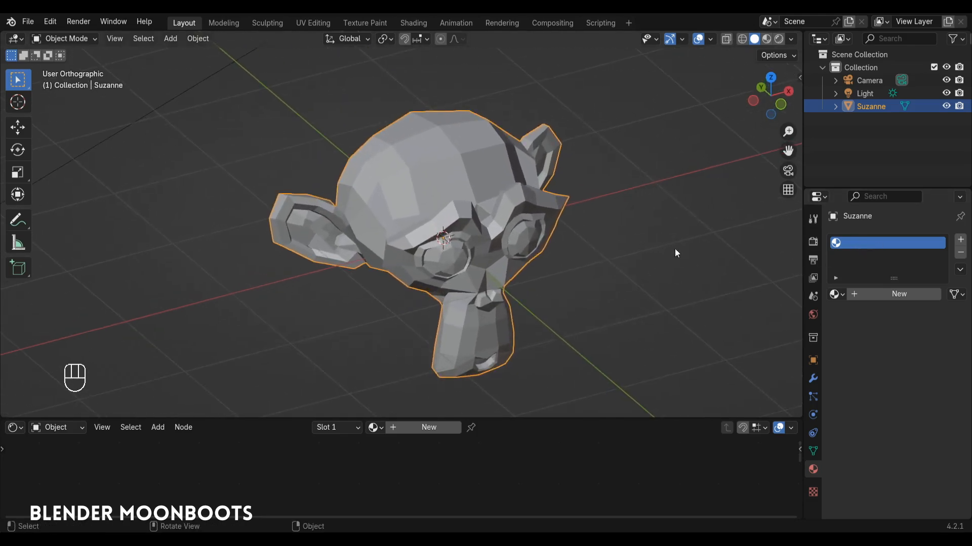
{"action": "left_click", "coordinate": [897, 293]}
{"action": "middle_click_drag", "start_coordinate": [501, 364], "coordinate": [475, 404]}
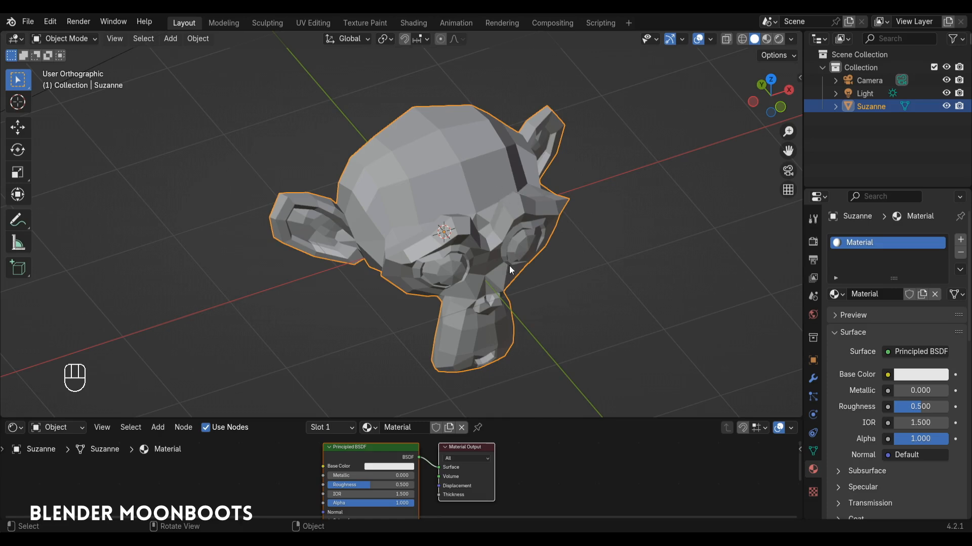
Step: Enlarge the Shader Editor and set the monkey material's Principled BSDF base color to orange-red
{"action": "middle_click_drag", "start_coordinate": [509, 265], "coordinate": [535, 263], "text": "alt"}
{"action": "left_click_drag", "start_coordinate": [470, 419], "coordinate": [469, 347]}
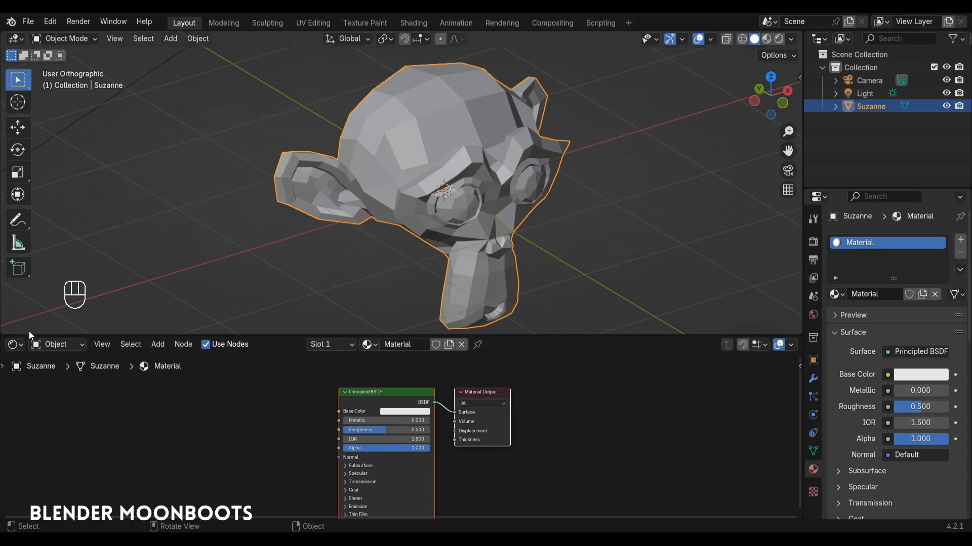
{"action": "left_click", "coordinate": [14, 345]}
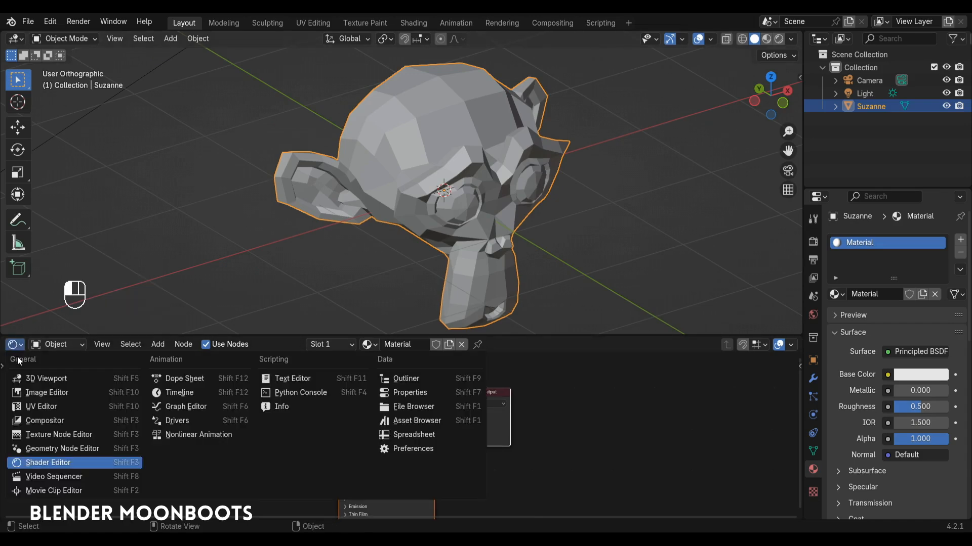
{"action": "left_click", "coordinate": [57, 464]}
{"action": "key", "text": "Home"}
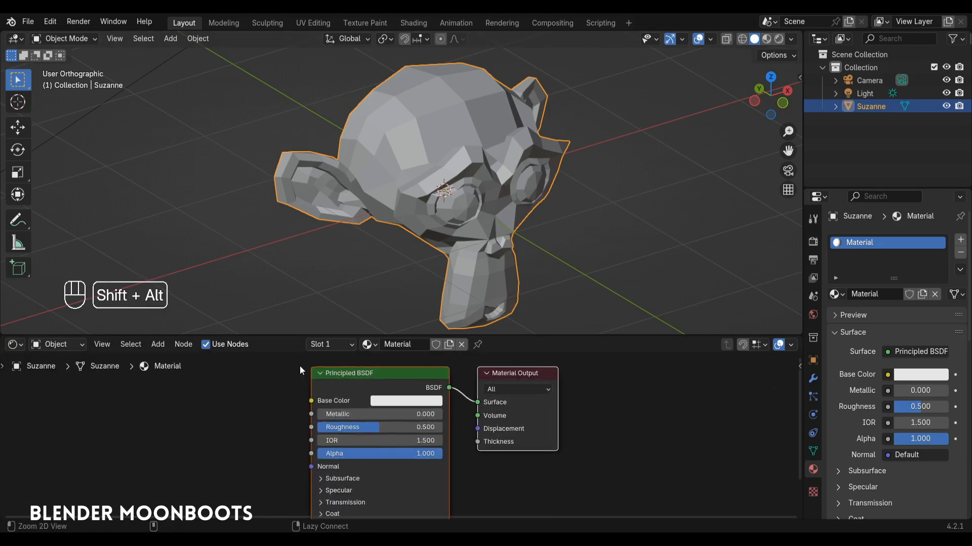
{"action": "left_click", "coordinate": [386, 401]}
{"action": "left_click", "coordinate": [418, 318]}
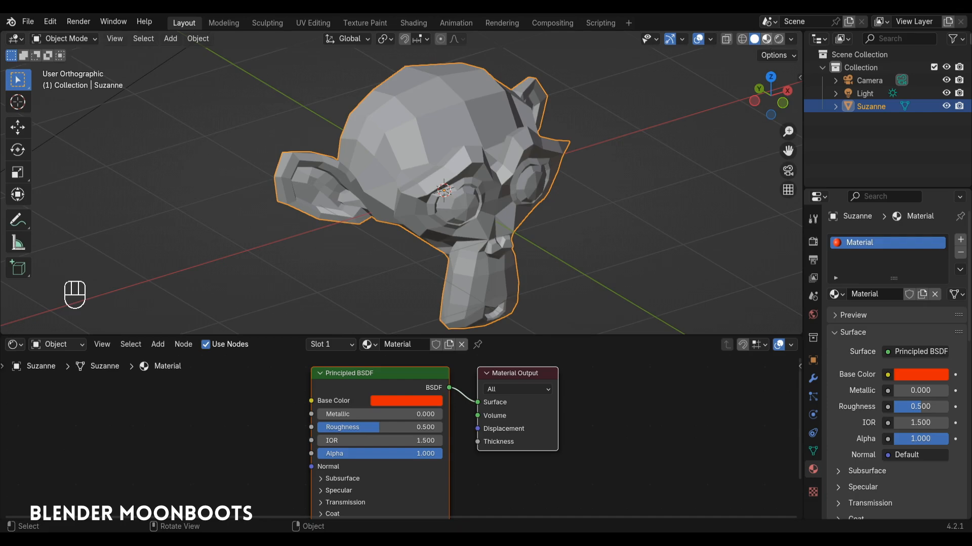
Step: Show the viewport in Material Preview shading and add a second material slot with a new material to the monkey
{"action": "left_click", "coordinate": [767, 40]}
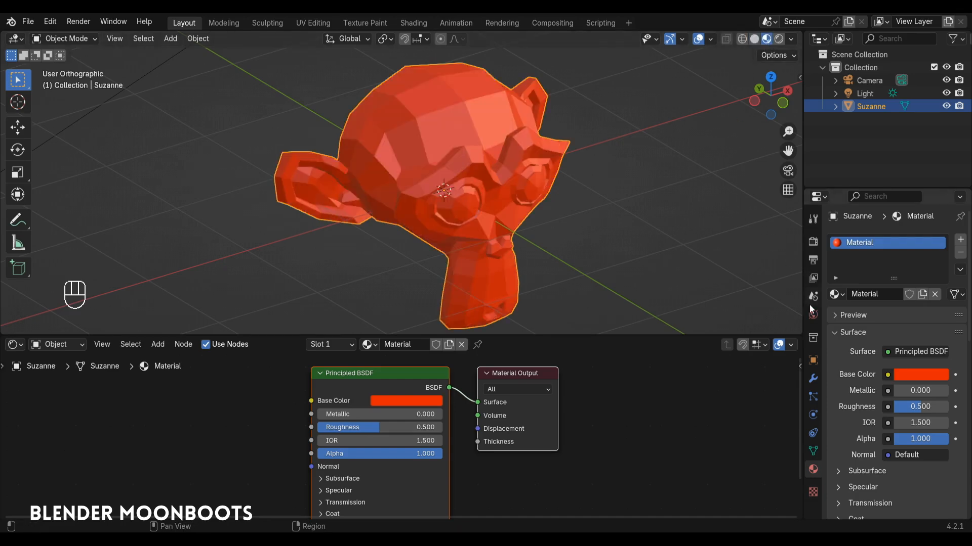
{"action": "left_click_drag", "start_coordinate": [705, 335], "coordinate": [705, 348]}
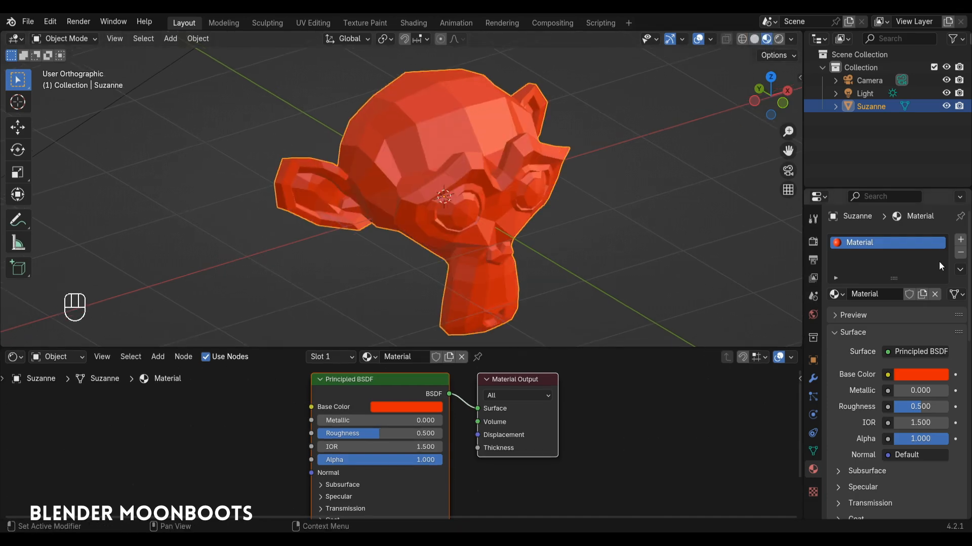
{"action": "left_click", "coordinate": [961, 241]}
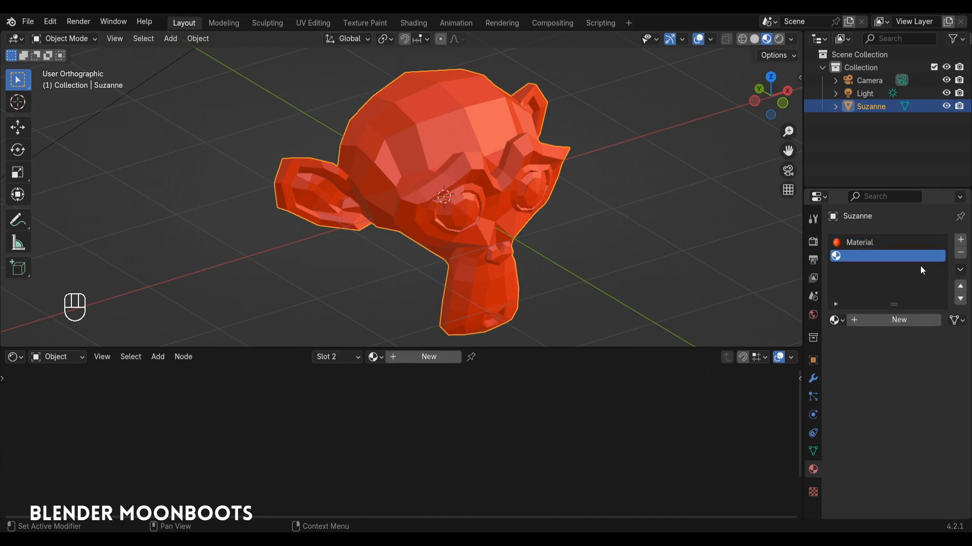
{"action": "left_click", "coordinate": [876, 319]}
Step: In Edit Mode, select six faces on the top and forehead of the monkey's head and assign the second material to them
{"action": "key", "text": "Tab"}
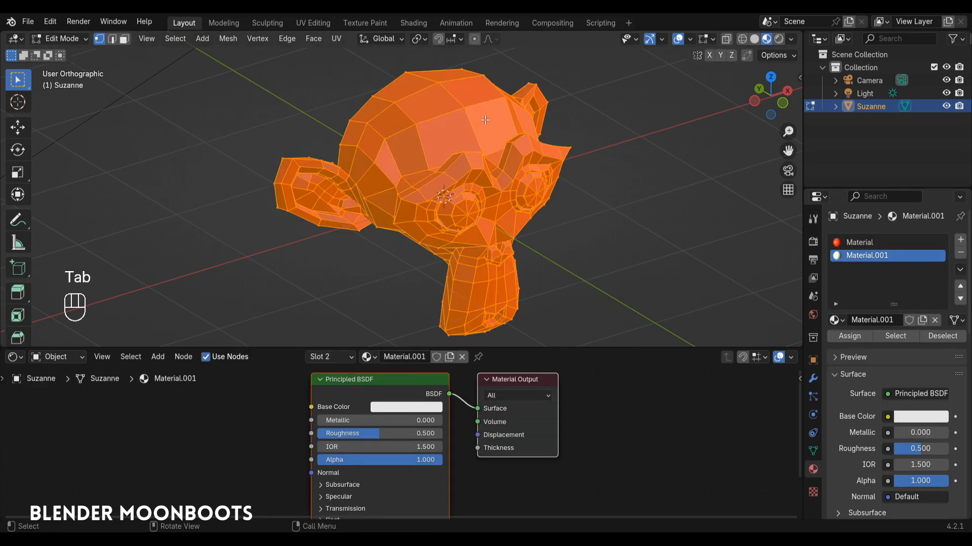
{"action": "middle_click_drag", "start_coordinate": [526, 192], "coordinate": [480, 203]}
{"action": "key", "text": "3"}
{"action": "left_click", "coordinate": [439, 134]}
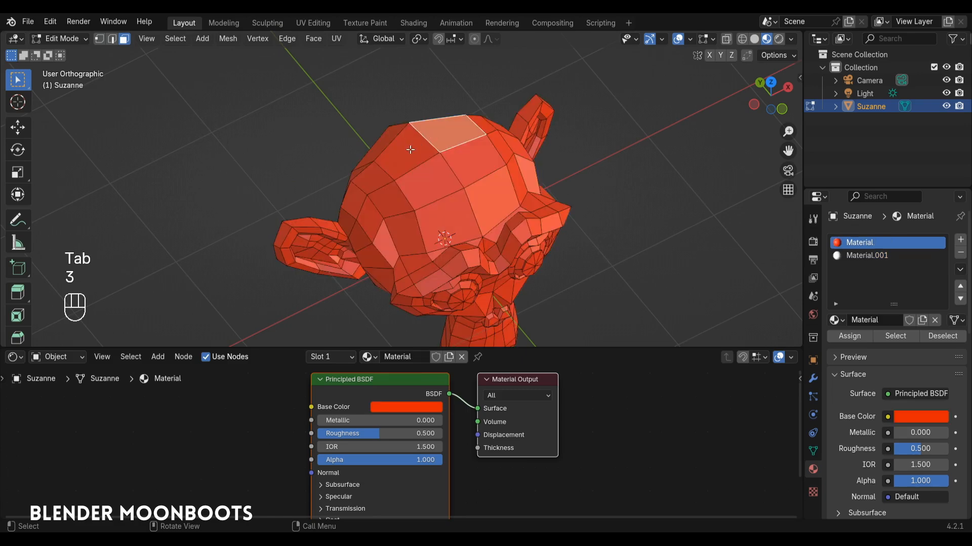
{"action": "left_click", "coordinate": [430, 177], "text": "shift"}
{"action": "left_click", "coordinate": [409, 156], "text": "shift"}
{"action": "left_click", "coordinate": [473, 162], "text": "shift"}
{"action": "left_click", "coordinate": [491, 212], "text": "shift"}
{"action": "left_click", "coordinate": [451, 218], "text": "shift"}
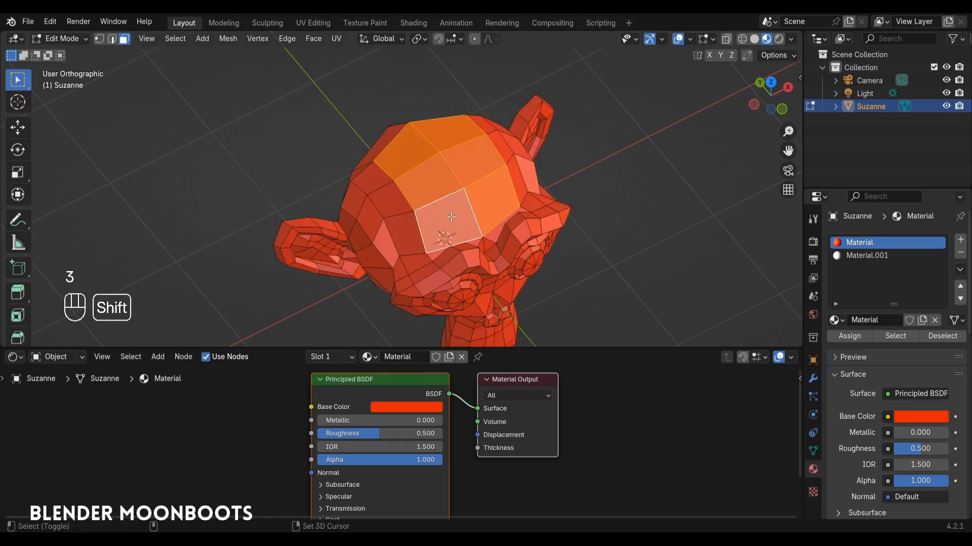
{"action": "middle_click_drag", "start_coordinate": [451, 218], "coordinate": [544, 192]}
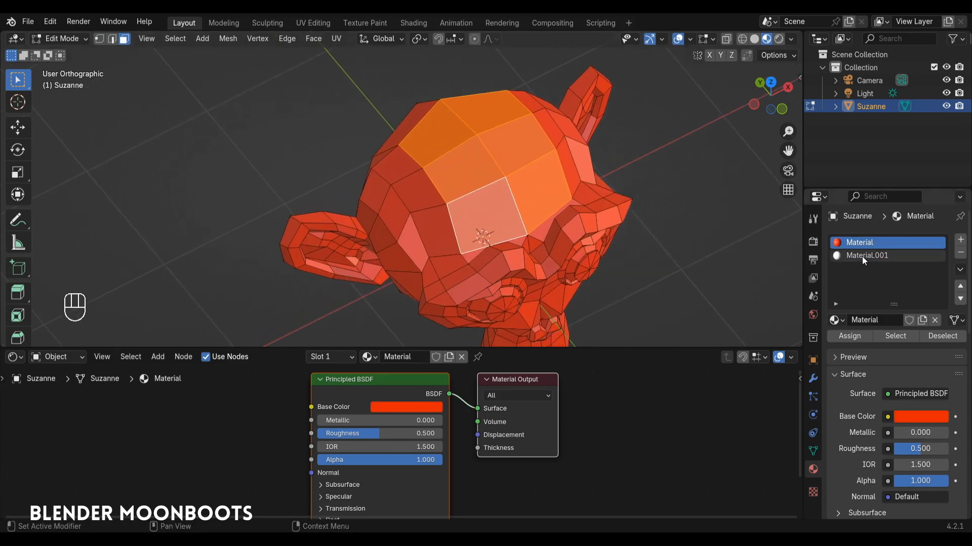
{"action": "left_click", "coordinate": [864, 256]}
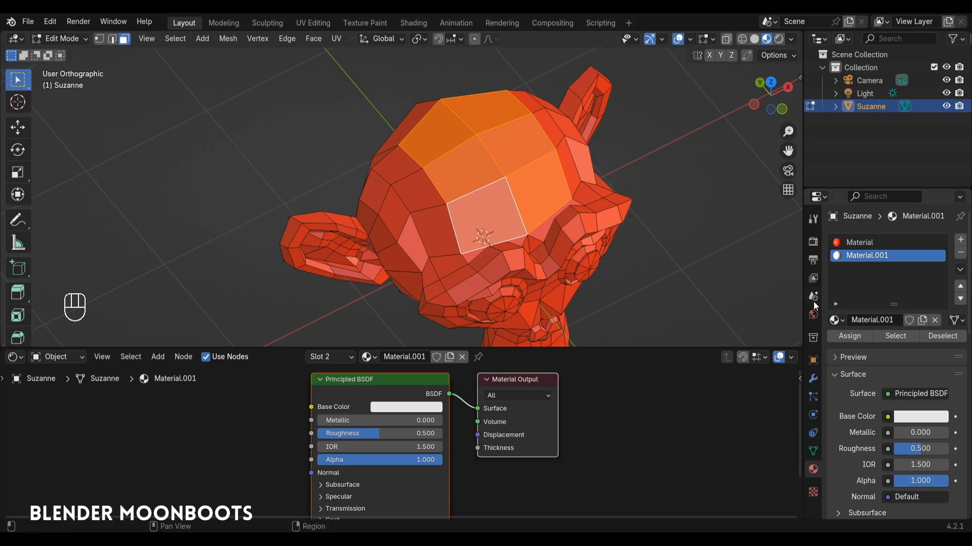
{"action": "middle_click_drag", "start_coordinate": [744, 291], "coordinate": [684, 263], "text": "alt"}
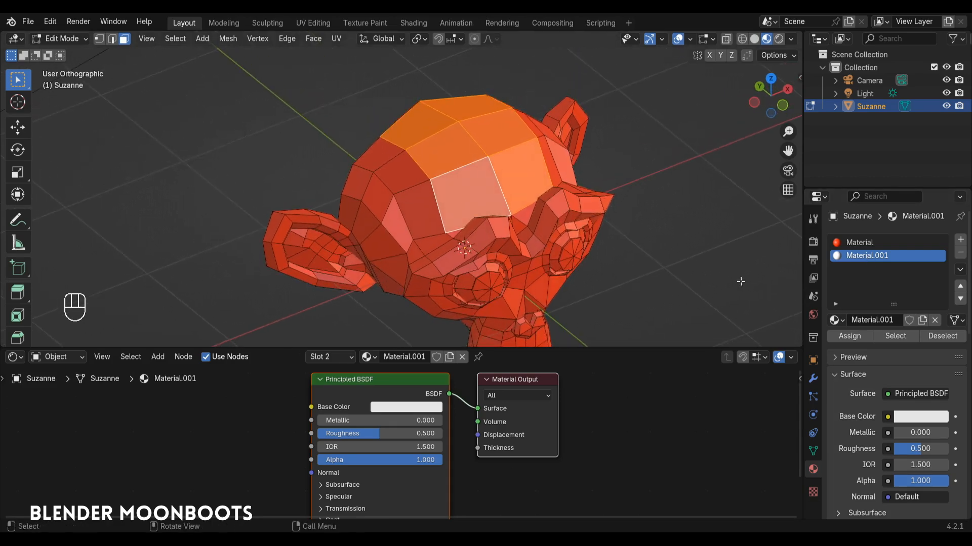
{"action": "left_click", "coordinate": [843, 338]}
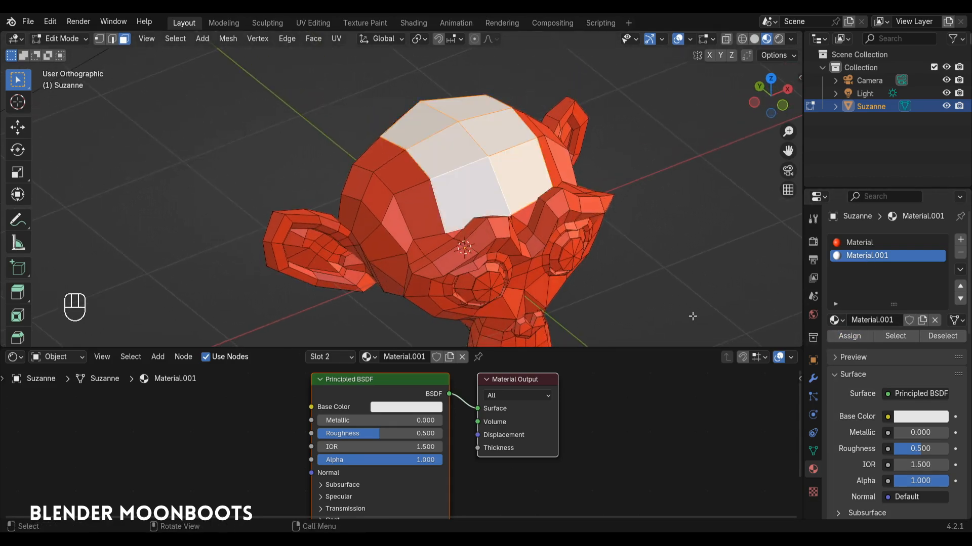
Step: Set the second material's base color to blue and return the monkey to Object Mode
{"action": "left_click", "coordinate": [391, 408]}
{"action": "left_click_drag", "start_coordinate": [429, 269], "coordinate": [463, 223]}
{"action": "key", "text": "Tab"}
{"action": "scroll", "coordinate": [567, 203], "scroll_direction": "down", "scroll_amount": 4}
{"action": "middle_click_drag", "start_coordinate": [567, 202], "coordinate": [500, 327], "text": "alt+shift"}
{"action": "left_click_drag", "start_coordinate": [494, 349], "coordinate": [494, 358]}
{"action": "middle_click_drag", "start_coordinate": [467, 273], "coordinate": [451, 203], "text": "alt"}
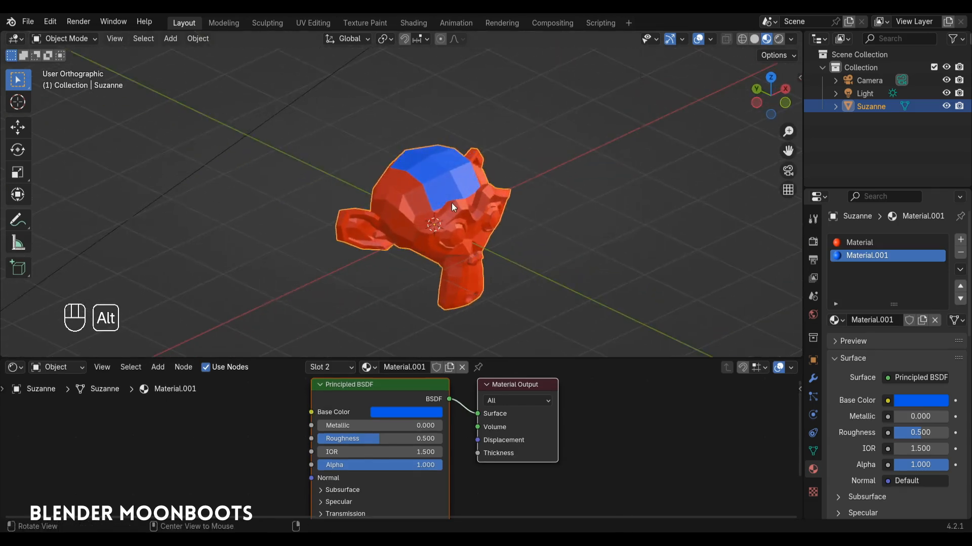
{"action": "middle_click_drag", "start_coordinate": [392, 236], "coordinate": [445, 288], "text": "alt"}
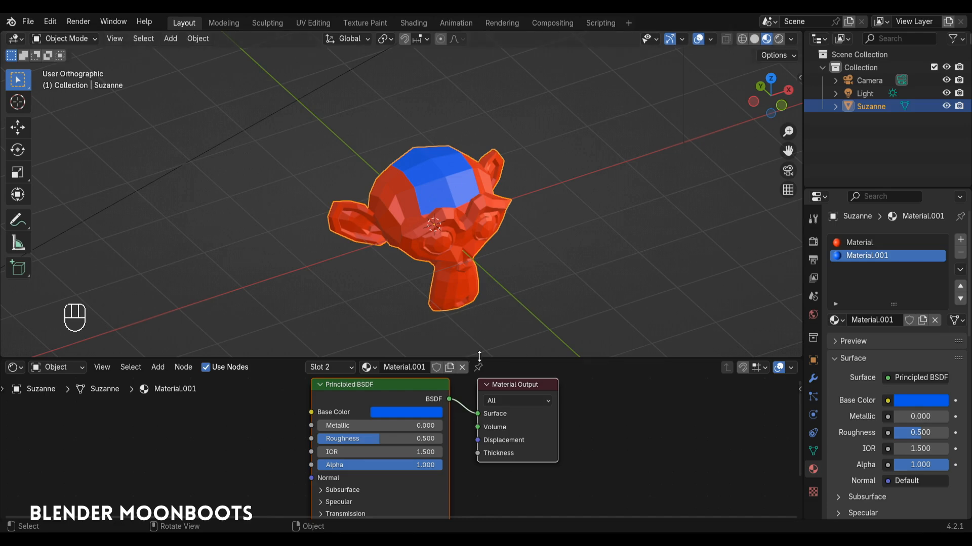
Step: Add an Image Texture node to the red material, placed unconnected beside the Principled BSDF node
{"action": "left_click_drag", "start_coordinate": [486, 358], "coordinate": [566, 325]}
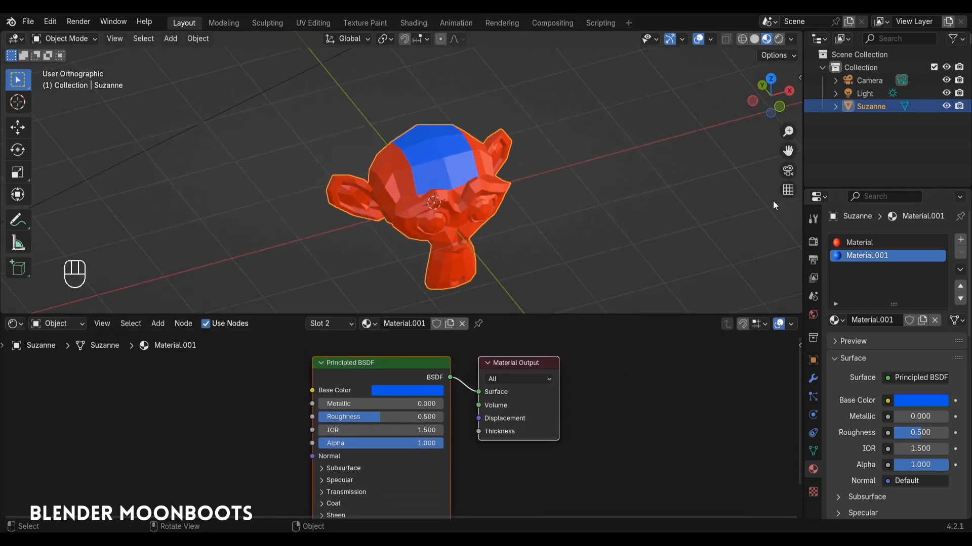
{"action": "left_click", "coordinate": [859, 242]}
{"action": "key", "text": "shift+a"}
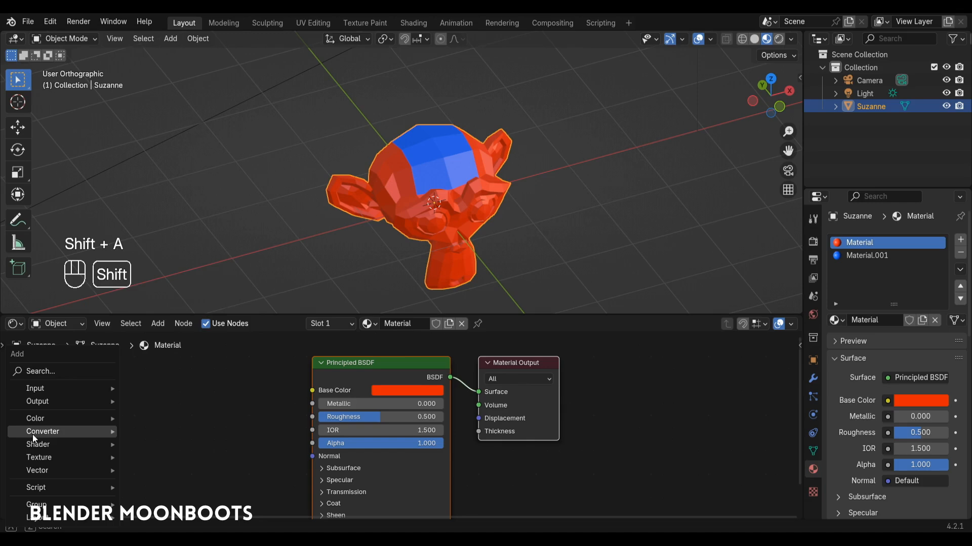
{"action": "mouse_move", "coordinate": [39, 432]}
{"action": "mouse_move", "coordinate": [45, 457]}
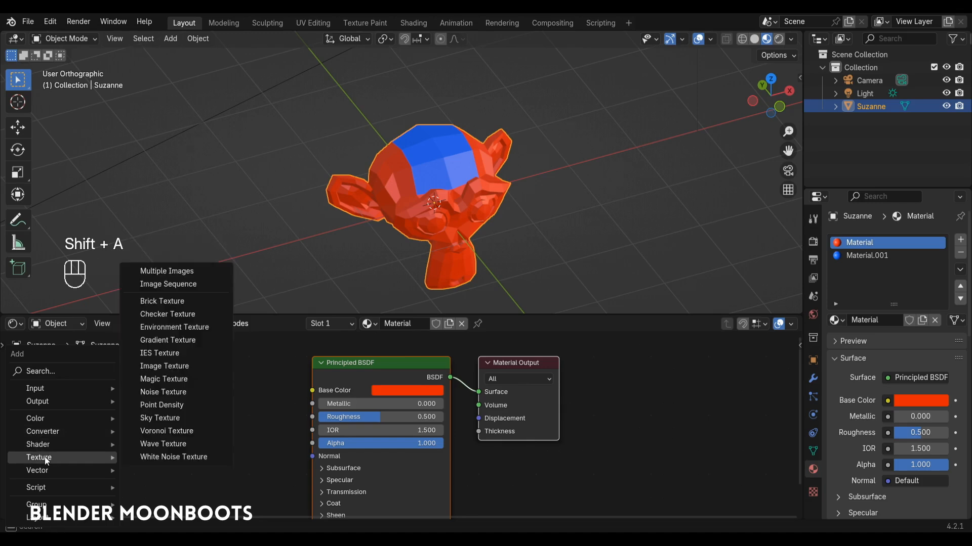
{"action": "left_click", "coordinate": [199, 369]}
{"action": "left_click", "coordinate": [169, 375]}
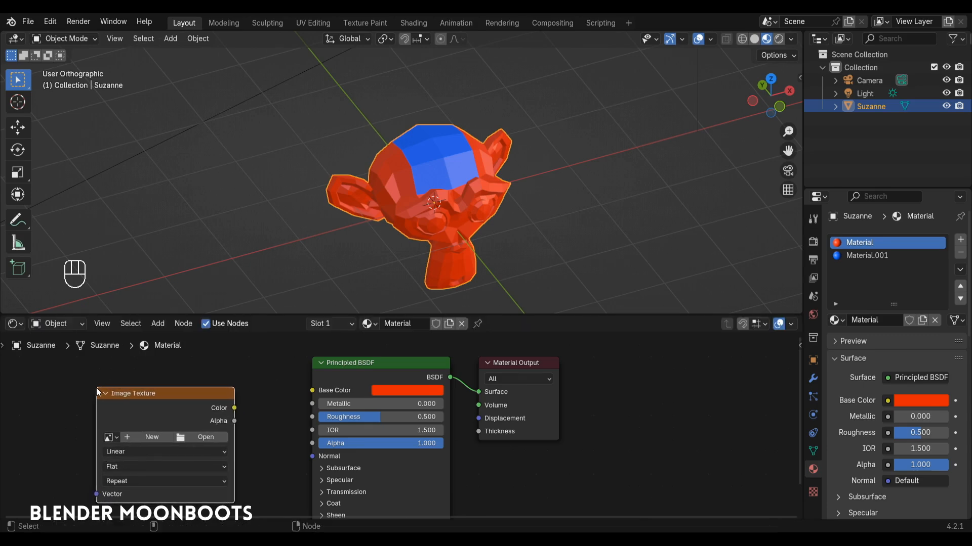
{"action": "left_click_drag", "start_coordinate": [211, 365], "coordinate": [453, 326], "text": "ctrl+alt"}
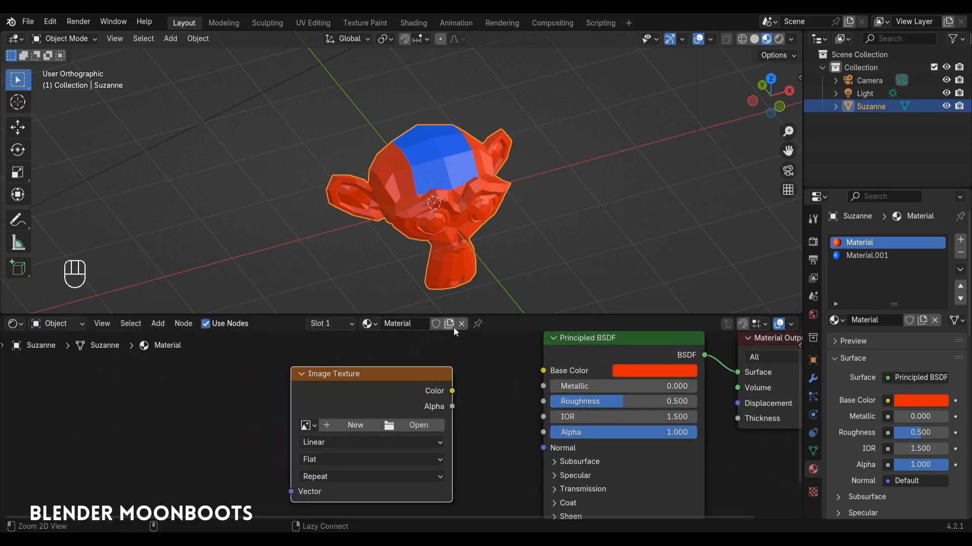
Step: Create a new 512 by 512 px image named bake1 in the Image Texture node
{"action": "left_click", "coordinate": [355, 426]}
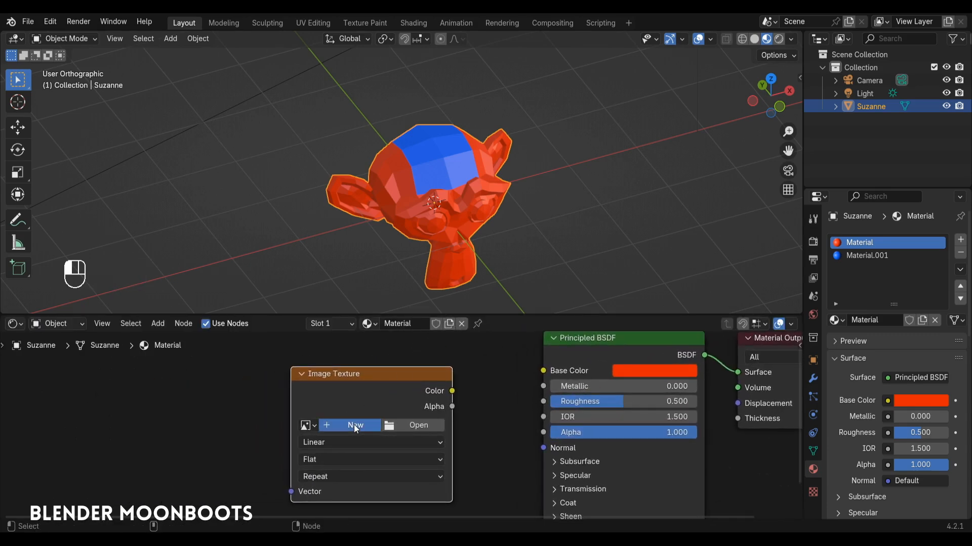
{"action": "left_click_drag", "start_coordinate": [384, 418], "coordinate": [392, 432]}
{"action": "type", "text": "512"}
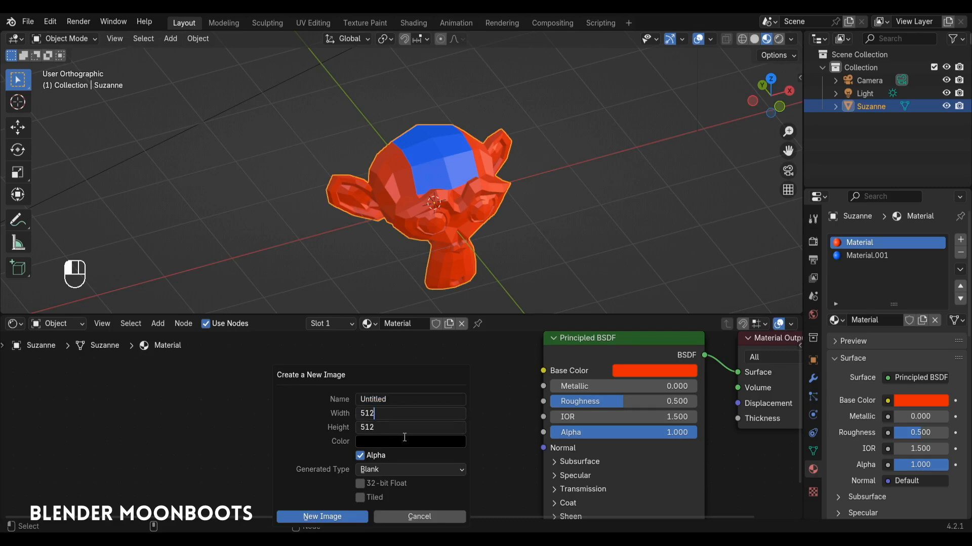
{"action": "key", "text": "Return"}
{"action": "left_click", "coordinate": [400, 394]}
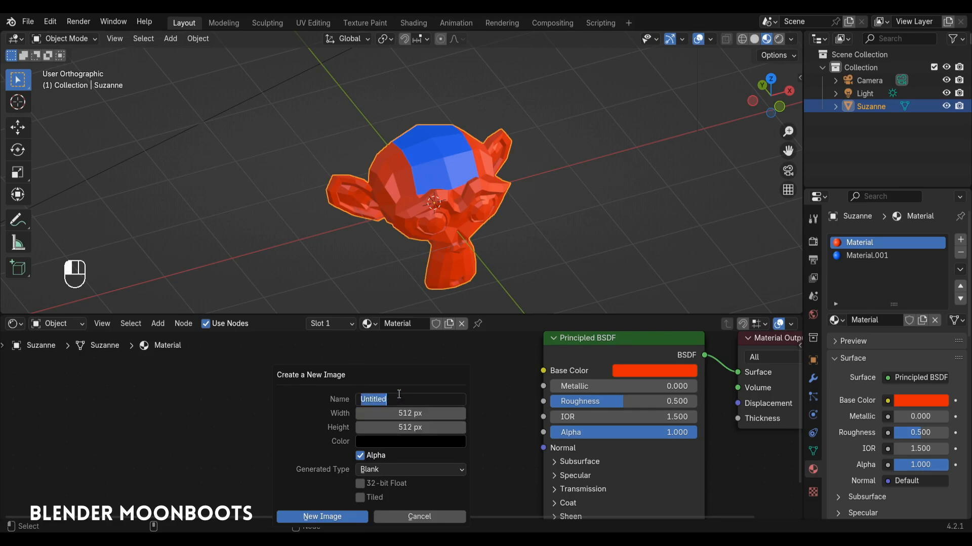
{"action": "type", "text": "bake"}
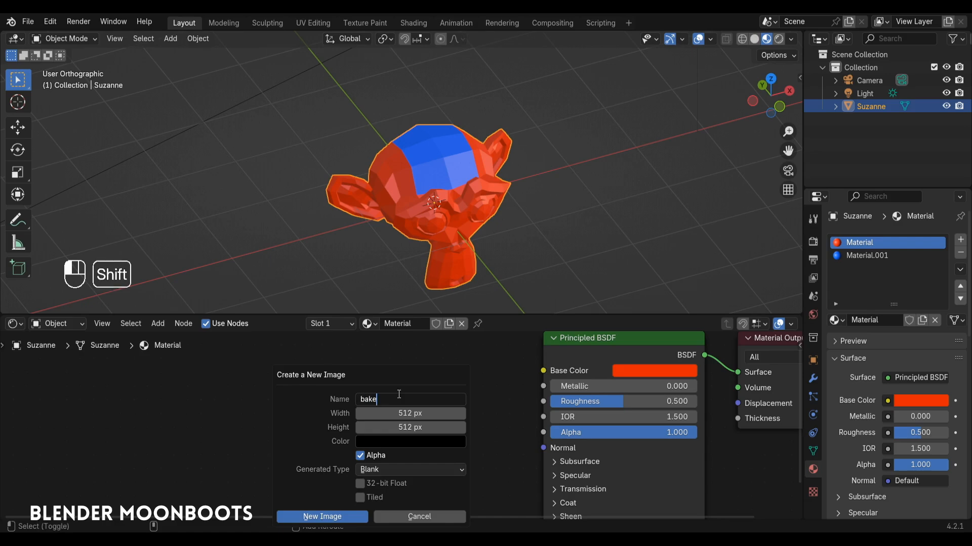
{"action": "type", "text": "1"}
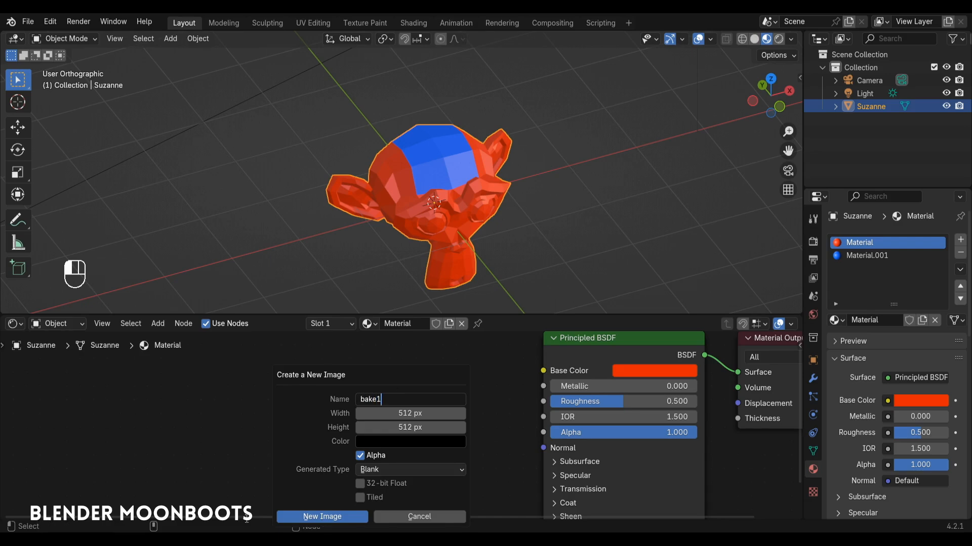
{"action": "left_click", "coordinate": [297, 516]}
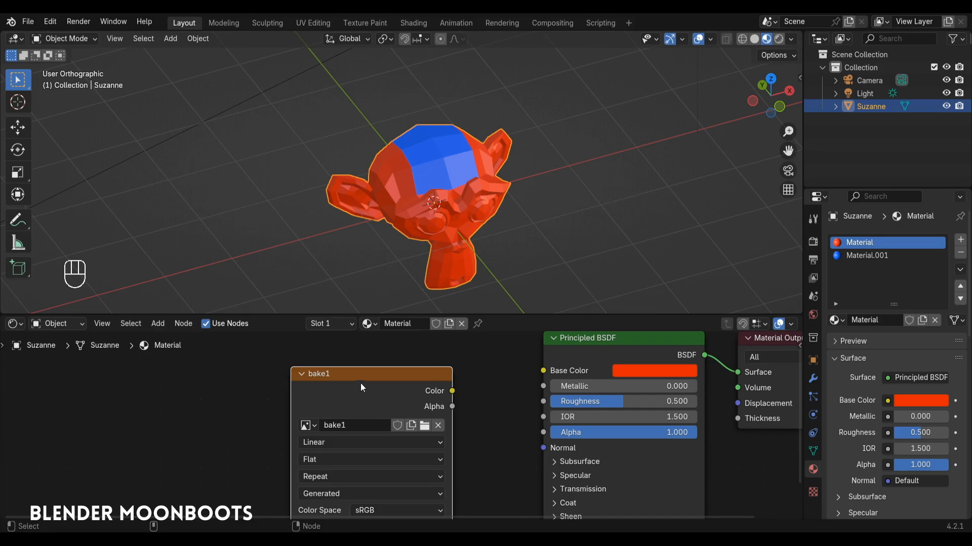
Step: Move the bake1 node farther from the Principled BSDF node and enlarge the shader editor area
{"action": "left_click_drag", "start_coordinate": [363, 387], "coordinate": [254, 360]}
{"action": "left_click_drag", "start_coordinate": [405, 315], "coordinate": [399, 275]}
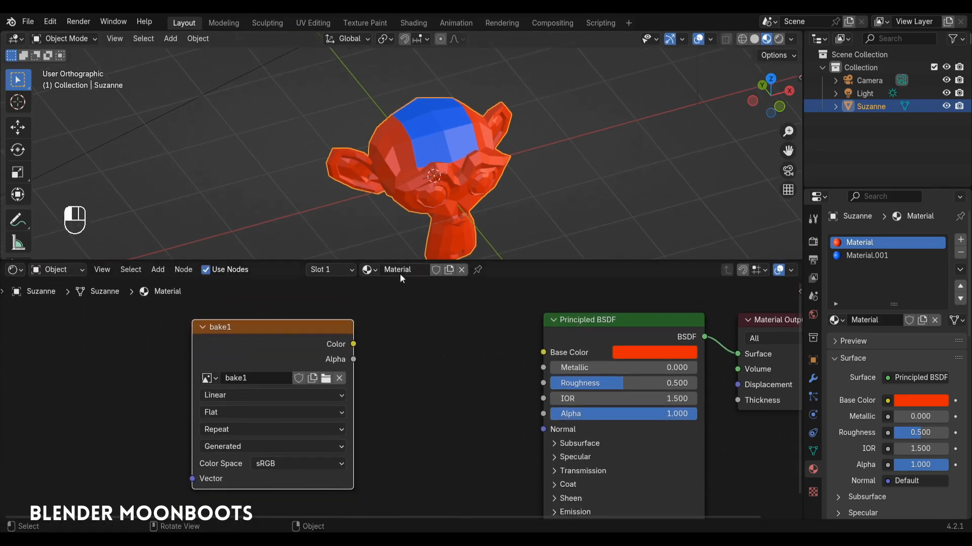
{"action": "left_click_drag", "start_coordinate": [308, 330], "coordinate": [326, 331]}
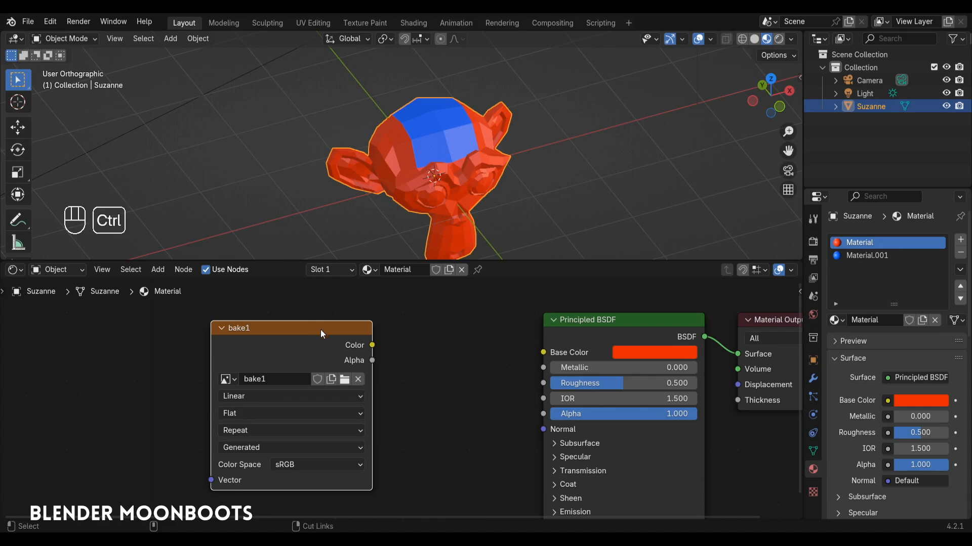
Step: Paste a copy of the red material's bake1 node into the blue material and delete the pasted node
{"action": "key", "text": "ctrl+c"}
{"action": "left_click", "coordinate": [857, 256]}
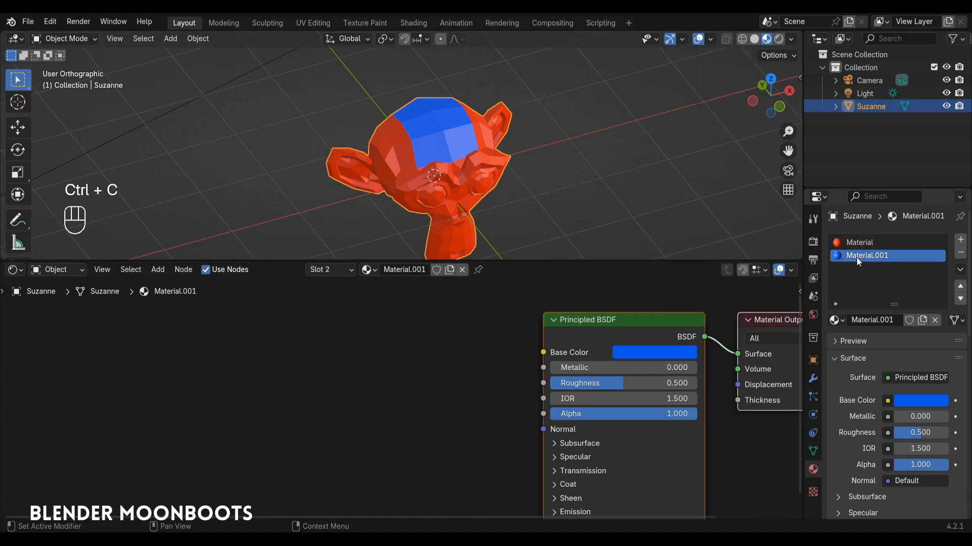
{"action": "key", "text": "ctrl+v"}
{"action": "key", "text": "ctrl+v"}
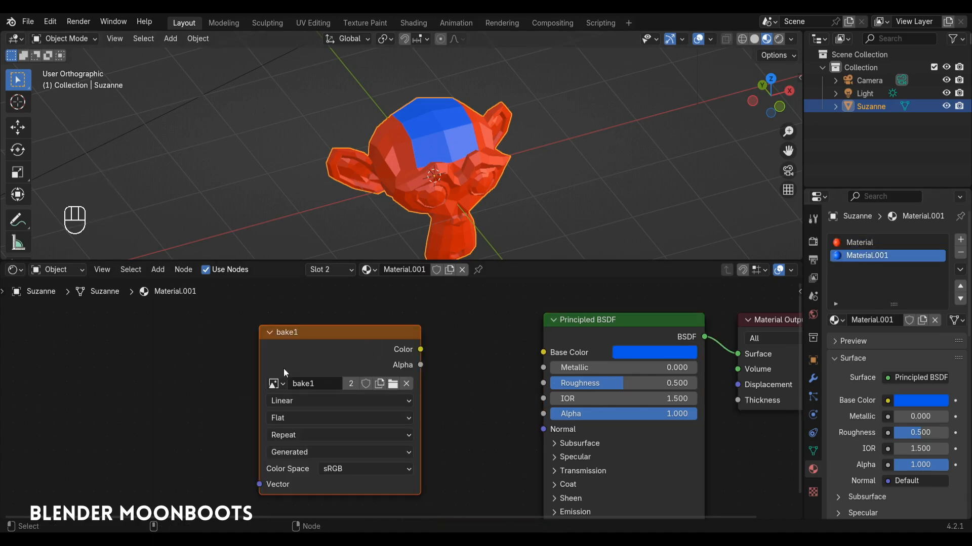
{"action": "key", "text": "x"}
Step: Add an unconnected Image Texture node to the blue material and assign the existing bake1 image to it
{"action": "key", "text": "shift+a"}
{"action": "mouse_move", "coordinate": [326, 347]}
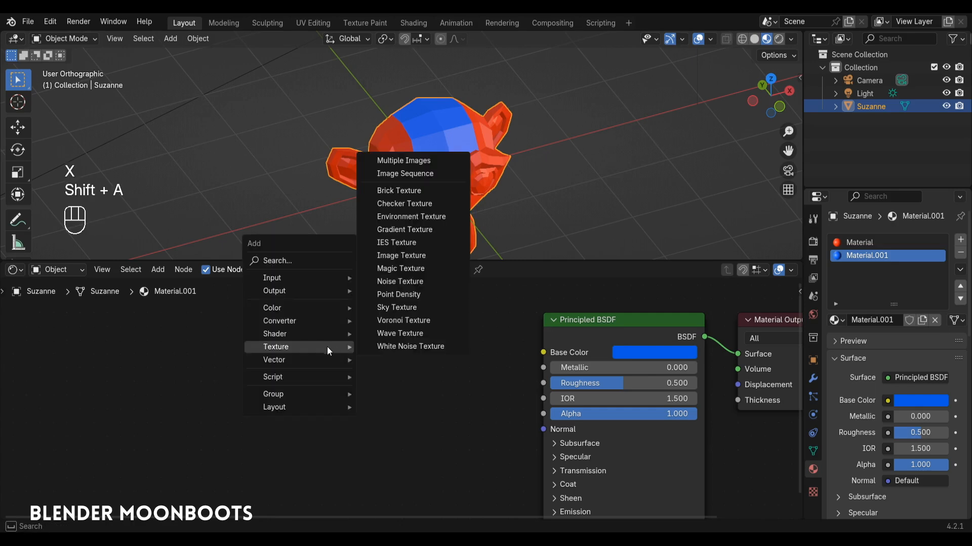
{"action": "left_click", "coordinate": [412, 255]}
{"action": "left_click", "coordinate": [291, 339]}
{"action": "left_click", "coordinate": [309, 397]}
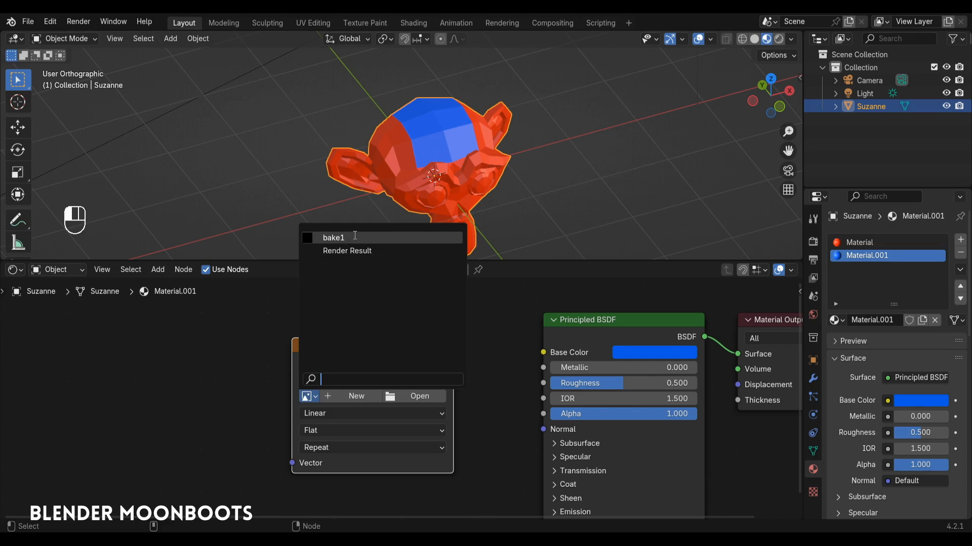
{"action": "left_click", "coordinate": [355, 237]}
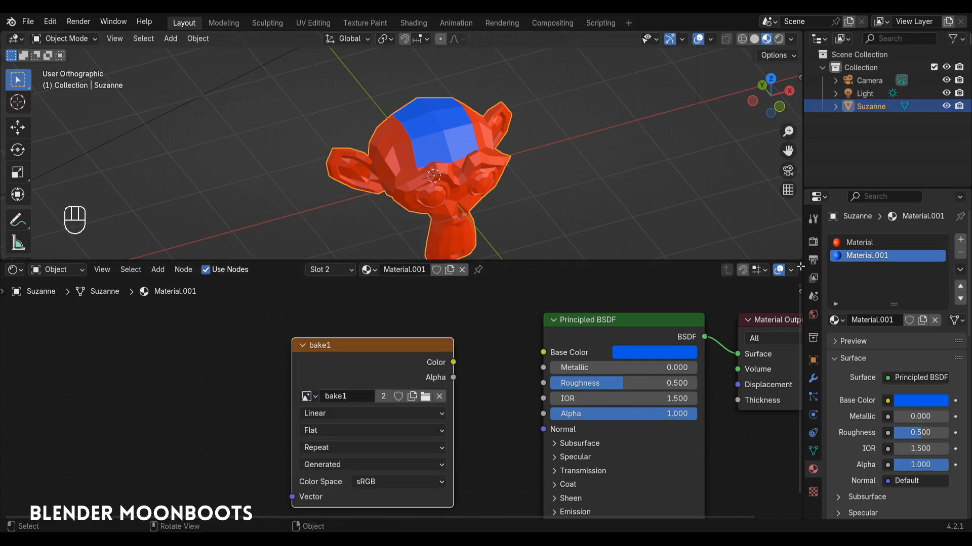
Step: Split the shader editor area and turn the new part into an Image Editor showing the bake1 image
{"action": "left_click_drag", "start_coordinate": [789, 269], "coordinate": [278, 314]}
{"action": "left_click", "coordinate": [14, 270]}
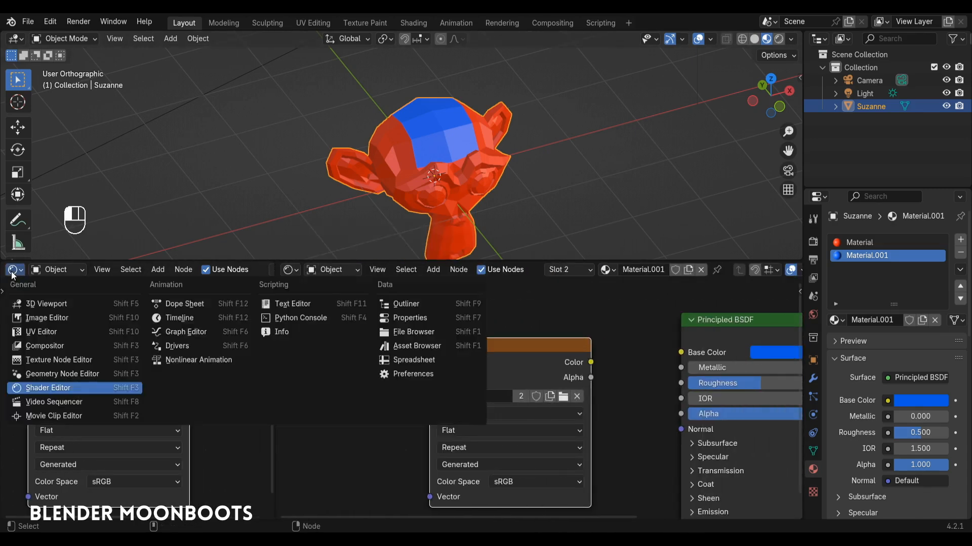
{"action": "left_click", "coordinate": [45, 318]}
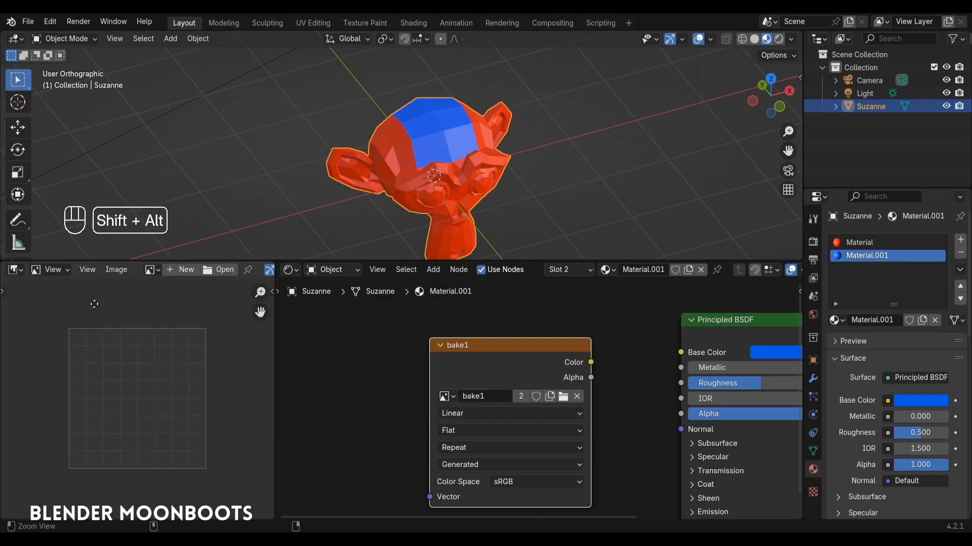
{"action": "left_click", "coordinate": [150, 269]}
{"action": "left_click", "coordinate": [168, 291]}
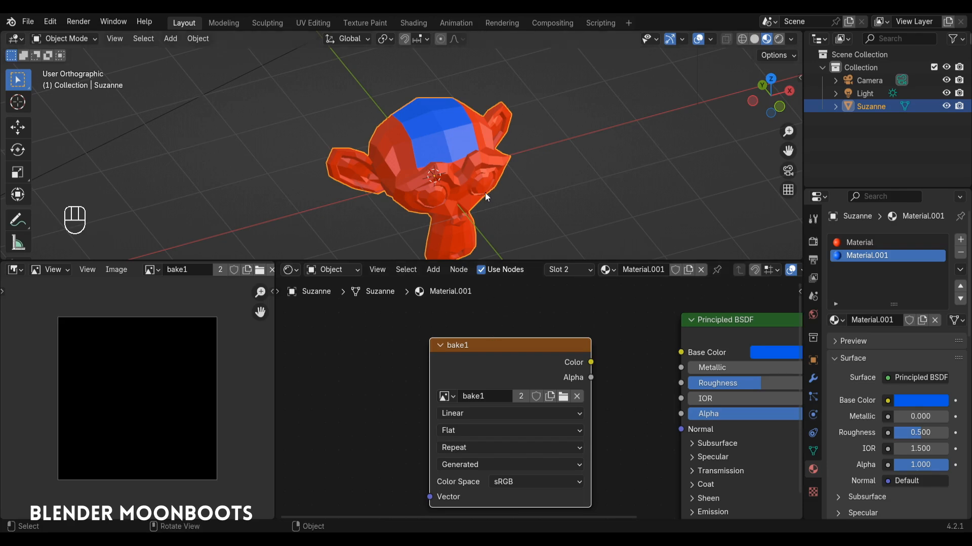
Step: Switch repeatedly between the red and blue materials to compare their bake1 Image Texture nodes
{"action": "scroll", "coordinate": [490, 217], "scroll_direction": "up", "scroll_amount": 2, "text": "ctrl+alt"}
{"action": "left_click_drag", "start_coordinate": [506, 350], "coordinate": [481, 350]}
{"action": "left_click", "coordinate": [854, 243]}
{"action": "left_click", "coordinate": [854, 256]}
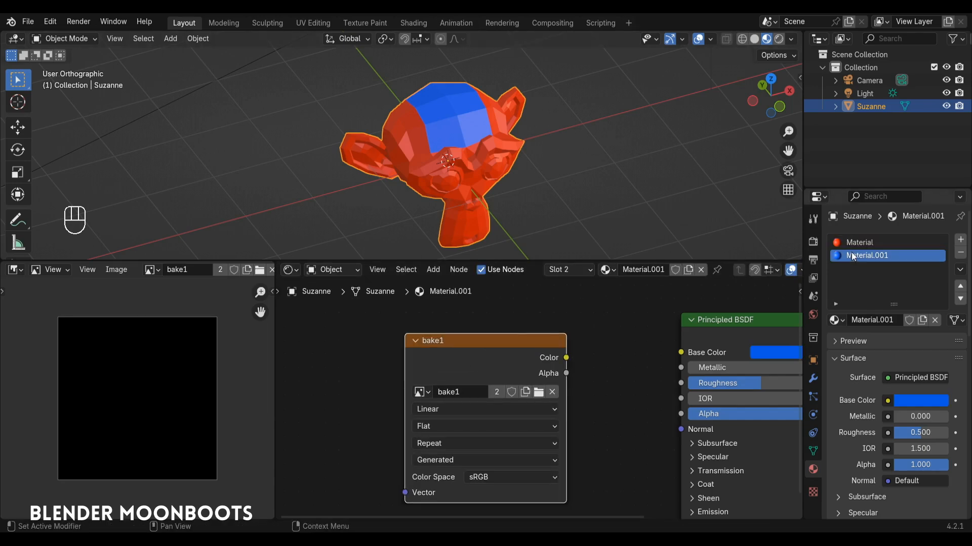
{"action": "left_click", "coordinate": [854, 243]}
{"action": "left_click", "coordinate": [854, 256]}
{"action": "left_click", "coordinate": [854, 244]}
{"action": "left_click", "coordinate": [853, 256]}
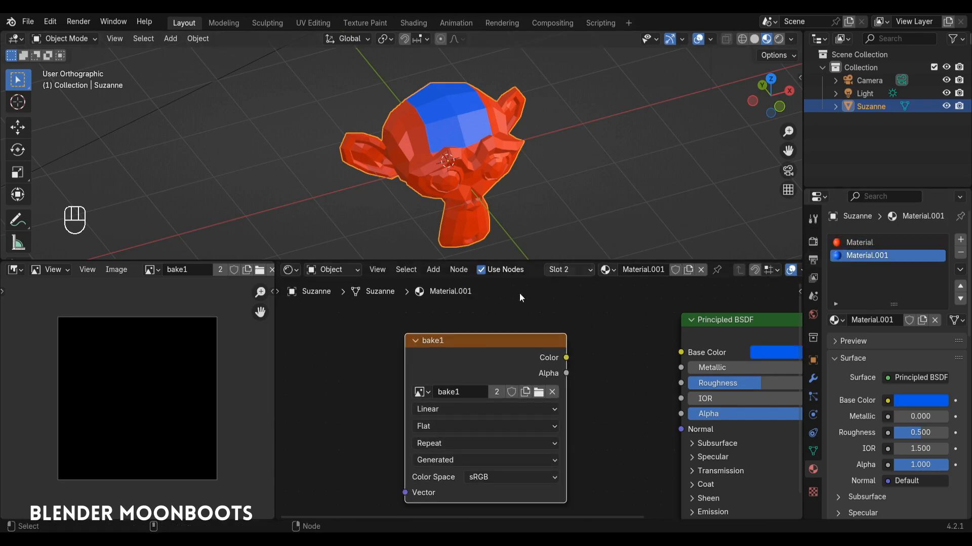
{"action": "left_click", "coordinate": [855, 243]}
{"action": "left_click", "coordinate": [854, 255]}
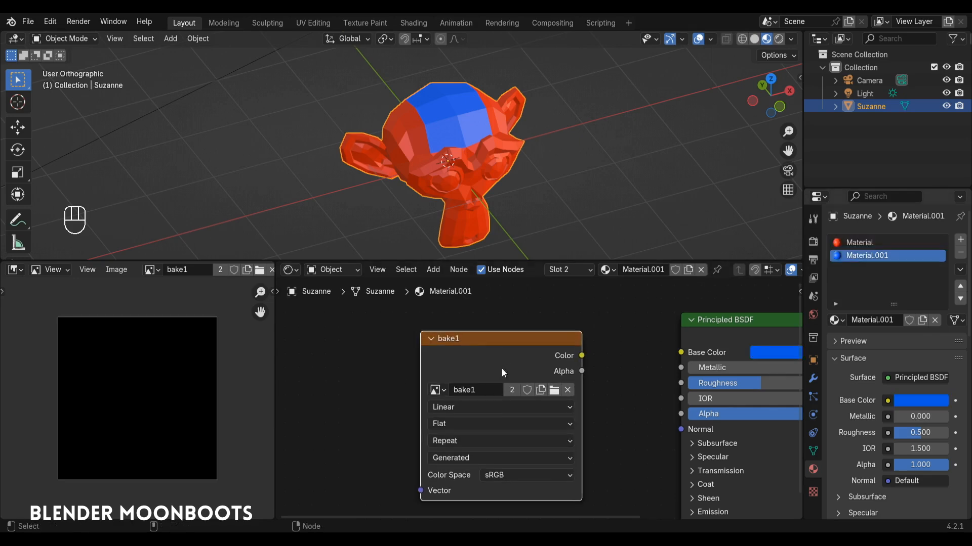
{"action": "left_click_drag", "start_coordinate": [508, 345], "coordinate": [454, 340]}
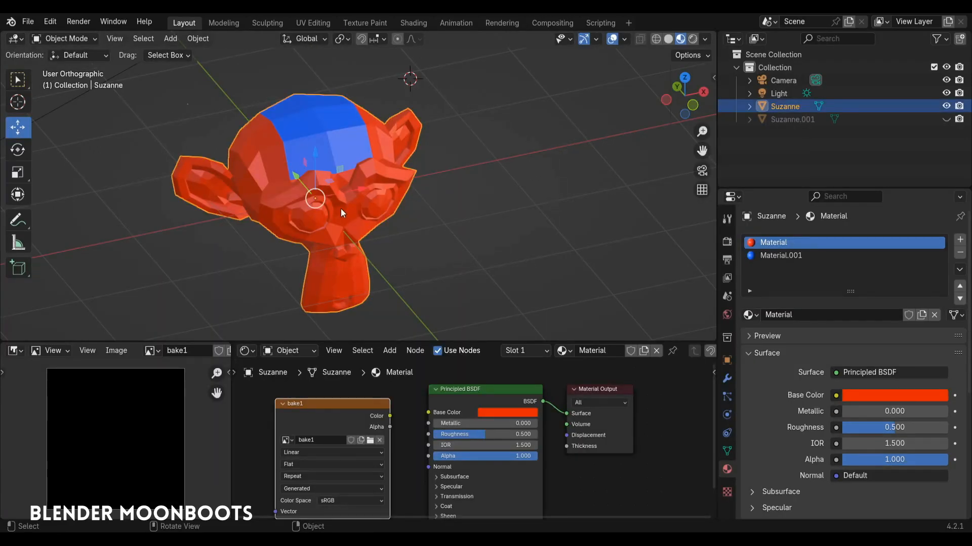
Step: Examine the monkey's complete UV layout over bake1 in the UV Editor, using Edit Mode, and return to the Image Editor
{"action": "left_click", "coordinate": [9, 356]}
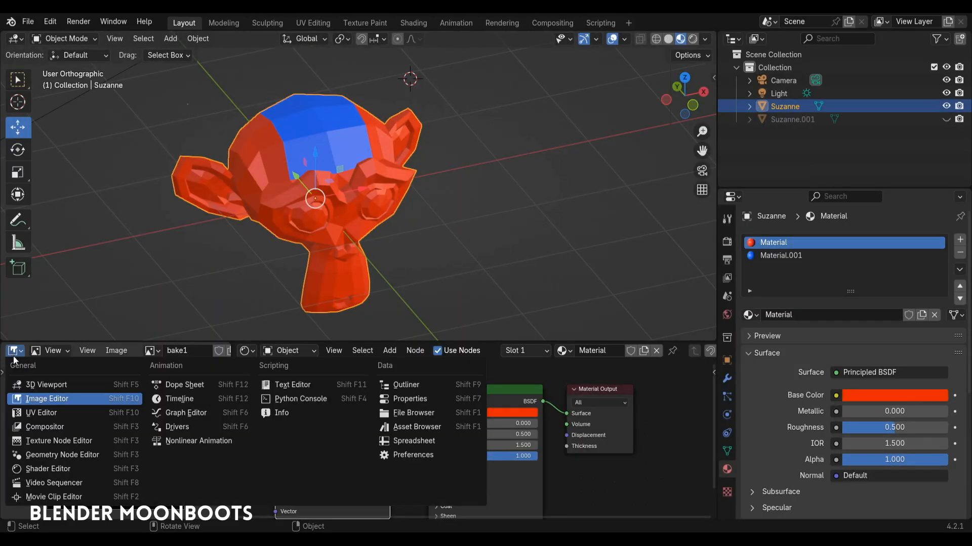
{"action": "left_click", "coordinate": [27, 418]}
{"action": "key", "text": "Tab"}
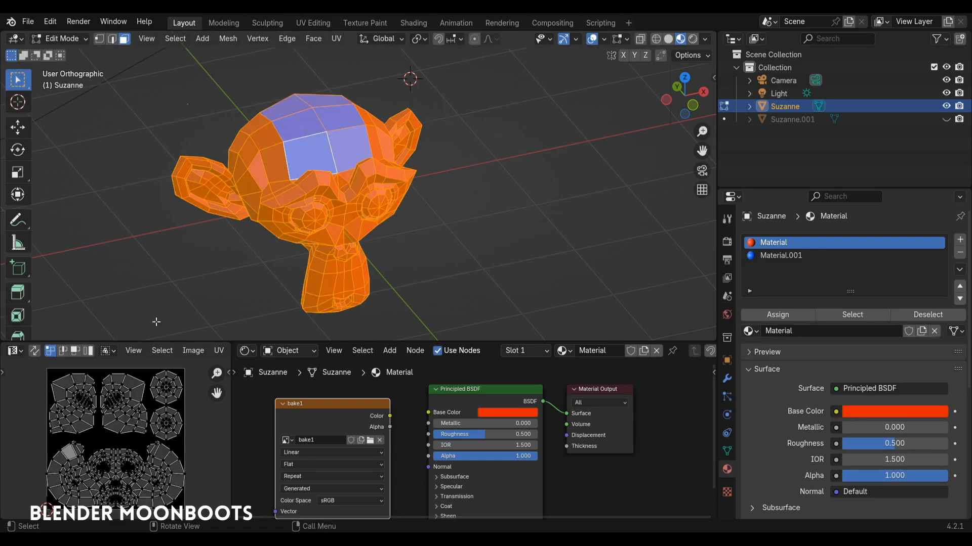
{"action": "left_click_drag", "start_coordinate": [158, 342], "coordinate": [158, 305]}
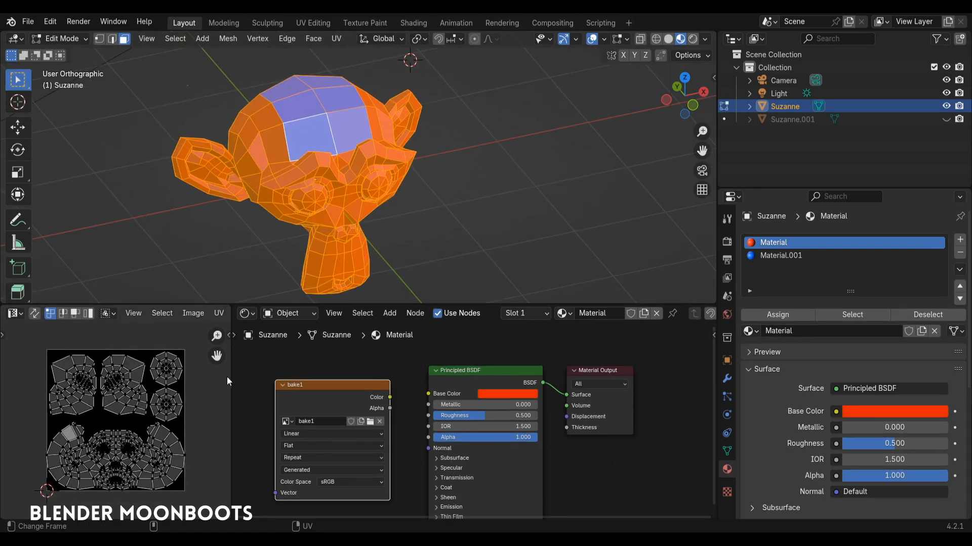
{"action": "left_click_drag", "start_coordinate": [230, 383], "coordinate": [244, 383]}
{"action": "scroll", "coordinate": [221, 386], "scroll_direction": "up", "scroll_amount": 2}
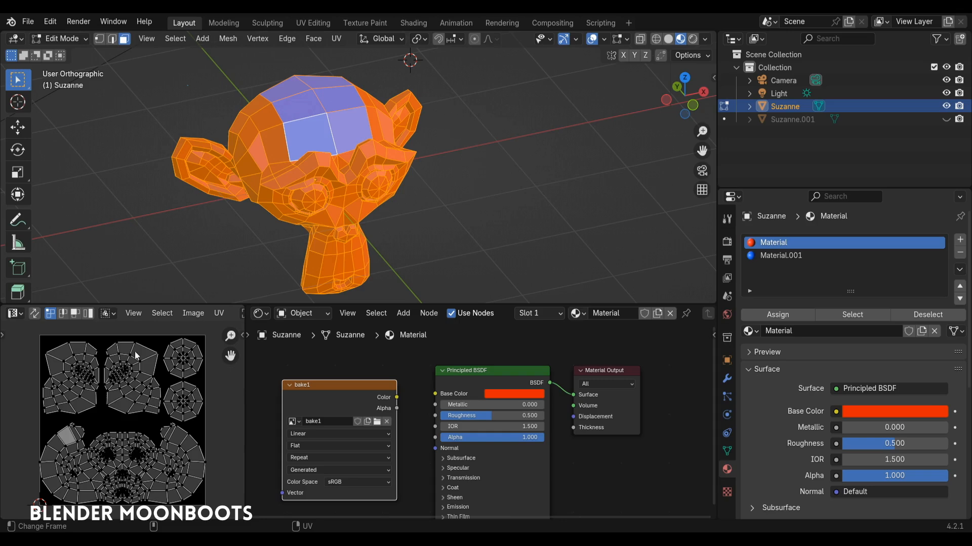
{"action": "key", "text": "a"}
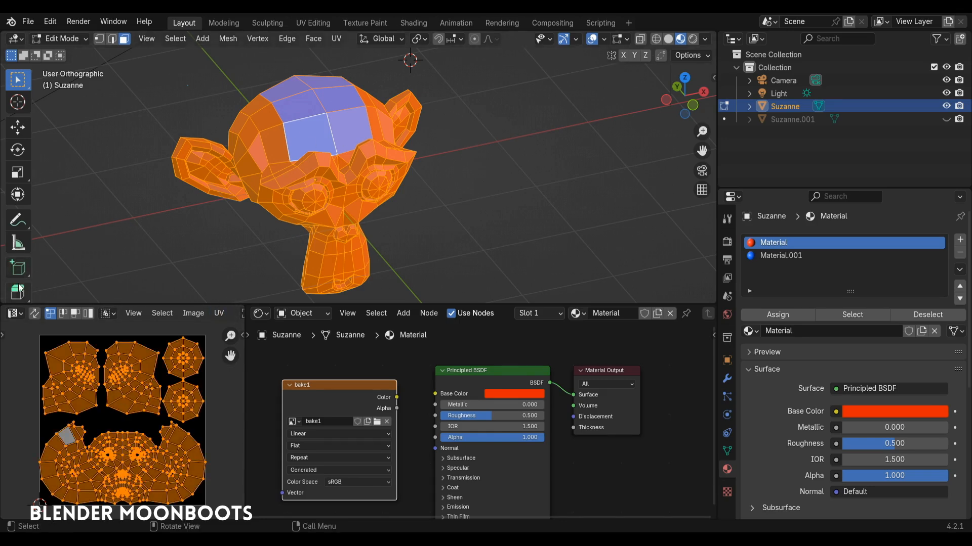
{"action": "left_click", "coordinate": [15, 313]}
{"action": "left_click", "coordinate": [35, 357]}
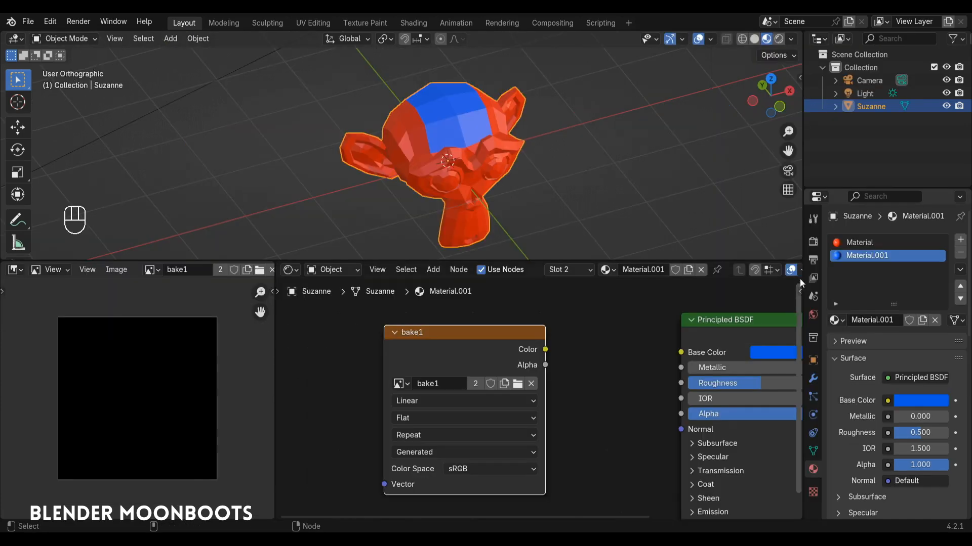
Step: Widen the properties area and set the render engine to Cycles with GPU Compute as the device
{"action": "left_click_drag", "start_coordinate": [799, 279], "coordinate": [802, 277]}
{"action": "left_click_drag", "start_coordinate": [715, 283], "coordinate": [711, 283]}
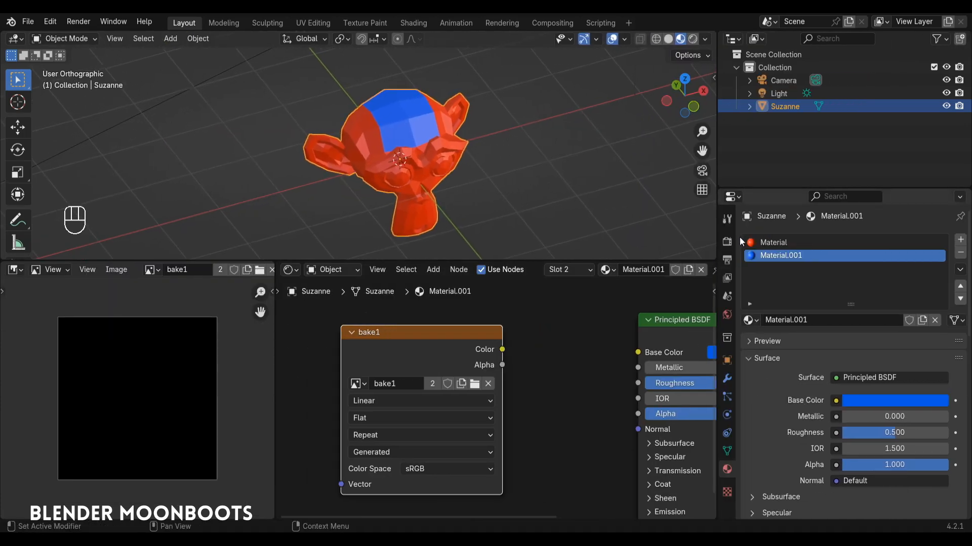
{"action": "left_click", "coordinate": [727, 240]}
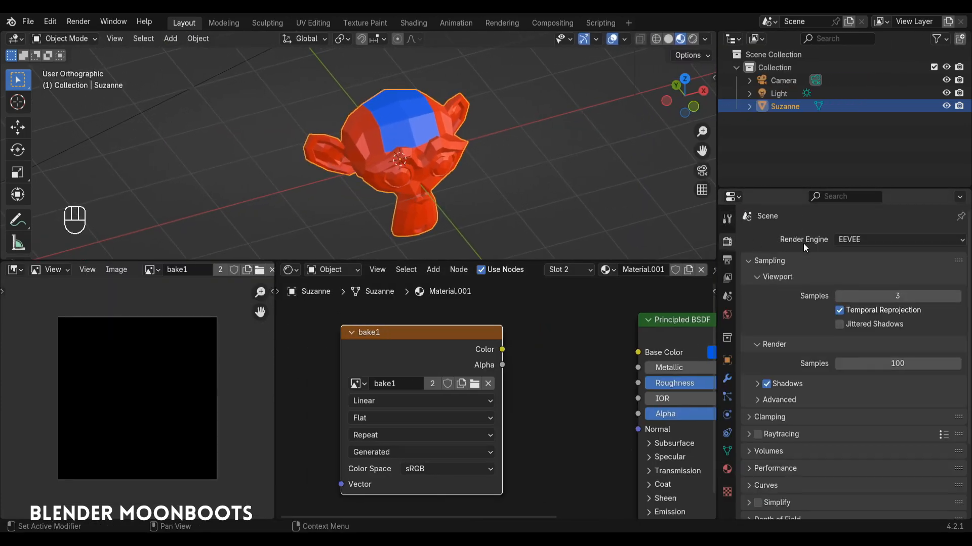
{"action": "left_click", "coordinate": [871, 241]}
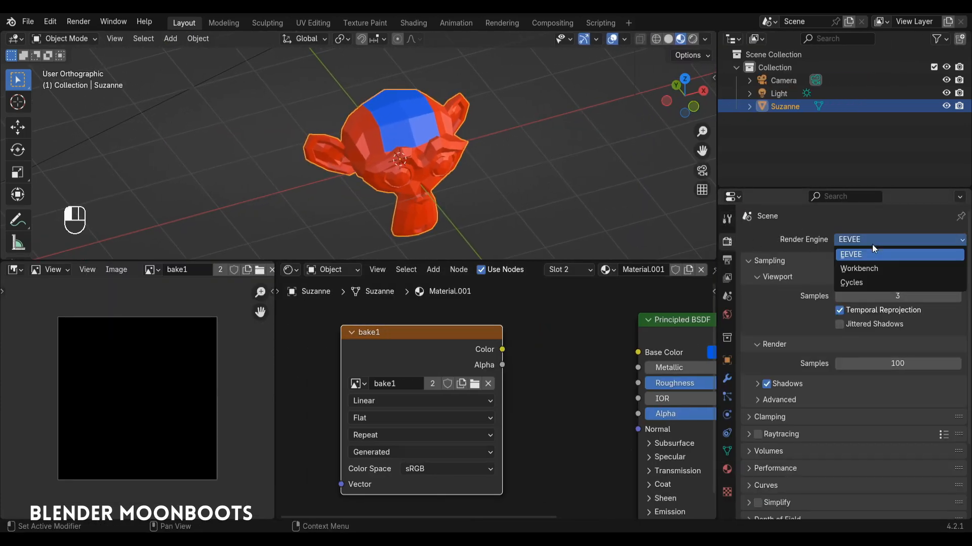
{"action": "left_click", "coordinate": [876, 285]}
{"action": "left_click", "coordinate": [876, 271]}
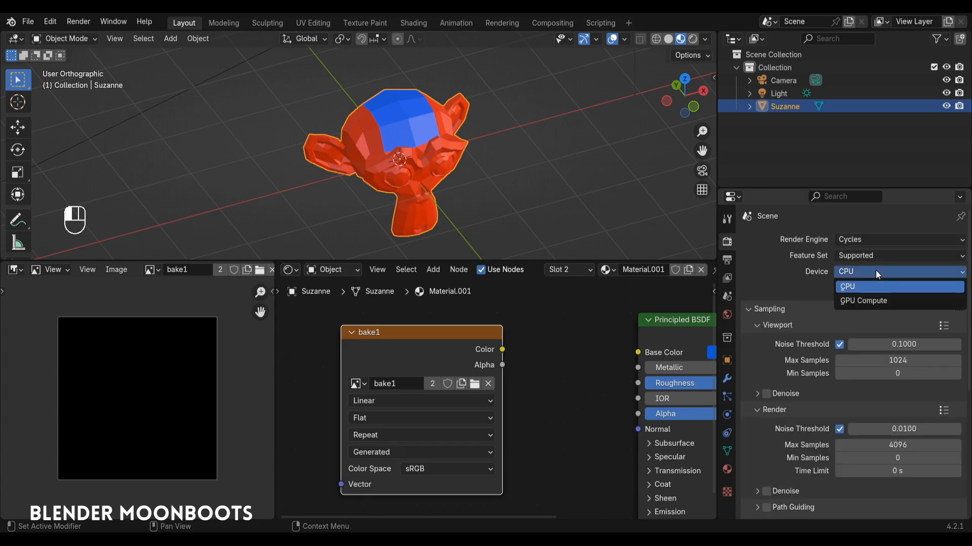
{"action": "left_click", "coordinate": [861, 302]}
Step: Set the bake type to Diffuse with only the Color contribution and bake both materials into the bake1 image
{"action": "scroll", "coordinate": [855, 306], "scroll_direction": "down", "scroll_amount": 8}
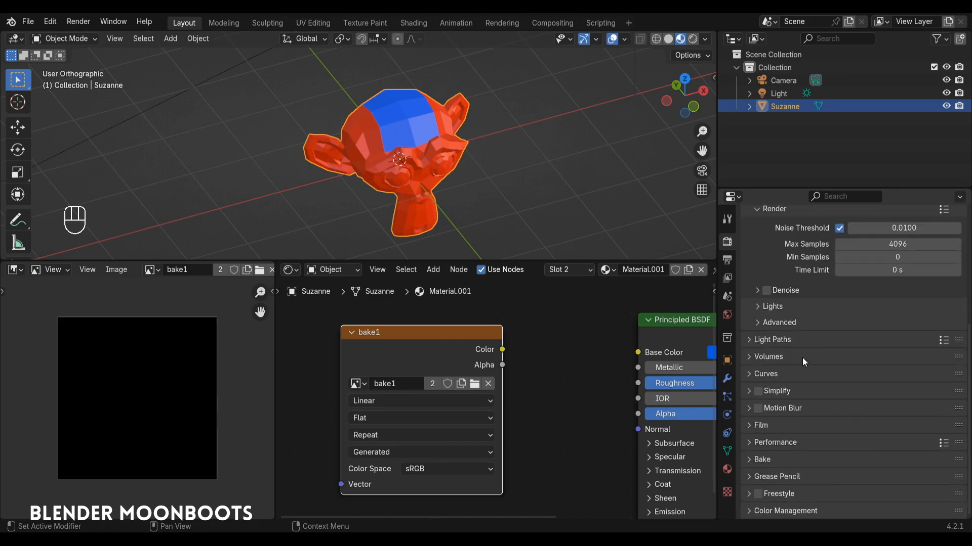
{"action": "left_click", "coordinate": [757, 459]}
{"action": "scroll", "coordinate": [761, 440], "scroll_direction": "down", "scroll_amount": 10}
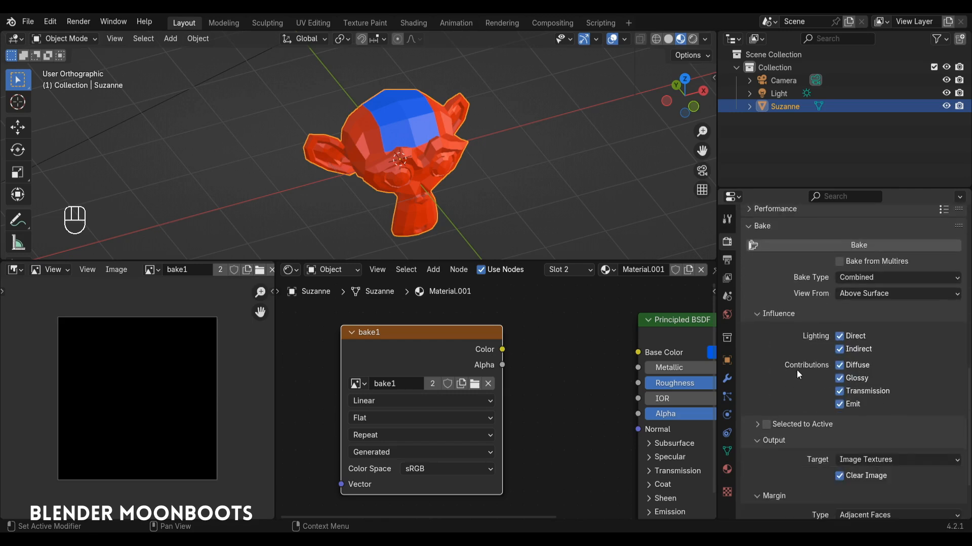
{"action": "left_click", "coordinate": [856, 278]}
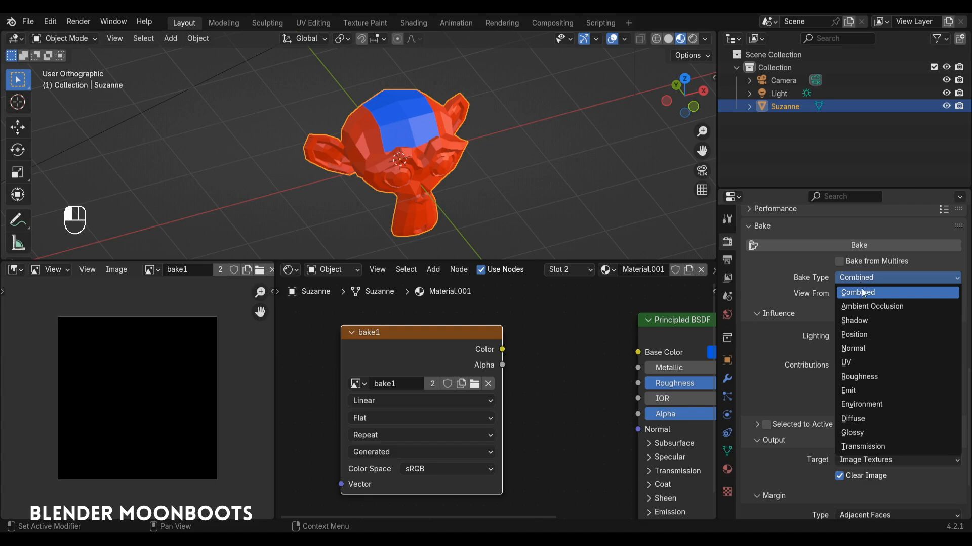
{"action": "left_click", "coordinate": [854, 419]}
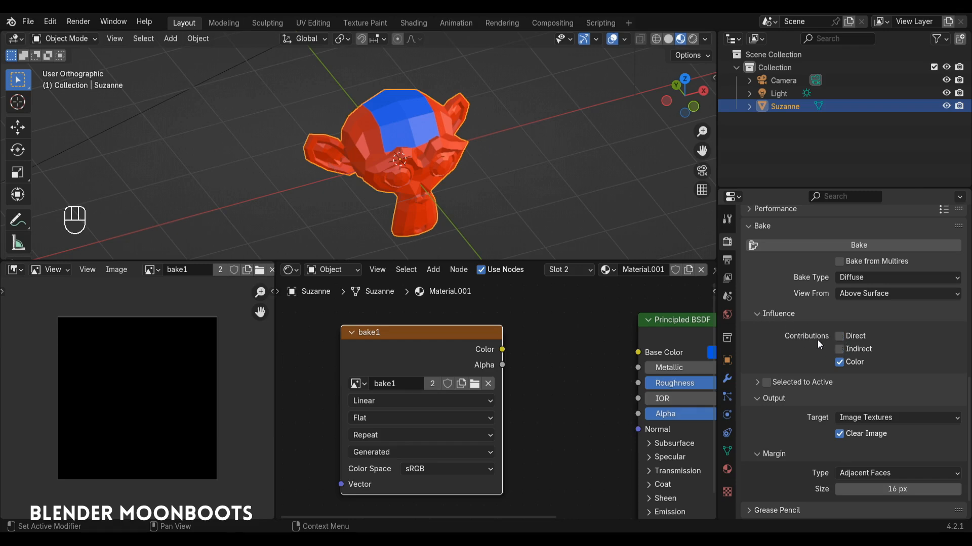
{"action": "left_click", "coordinate": [812, 244]}
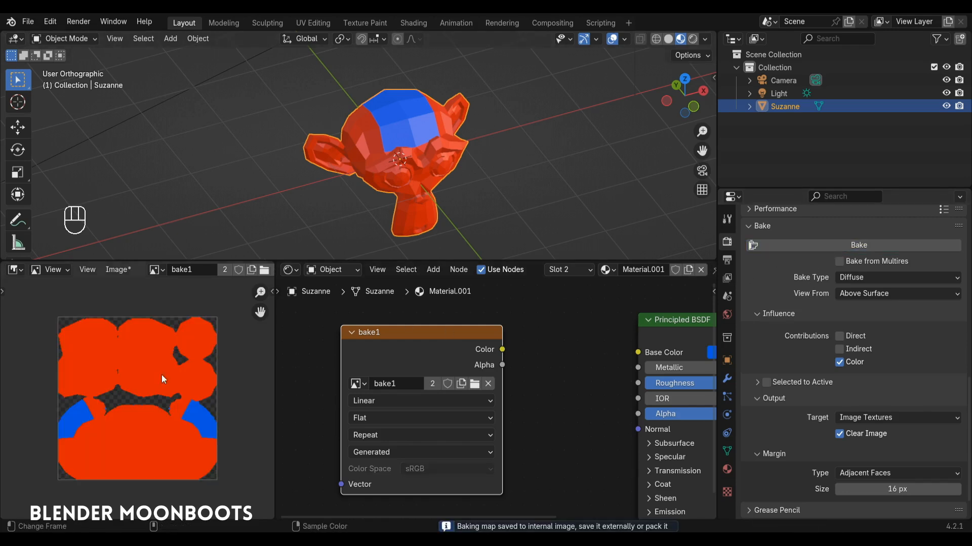
Step: Examine the monkey's UV layout over the baked bake1 image in the UV Editor, and return to Object Mode
{"action": "scroll", "coordinate": [123, 331], "scroll_direction": "up", "scroll_amount": 2}
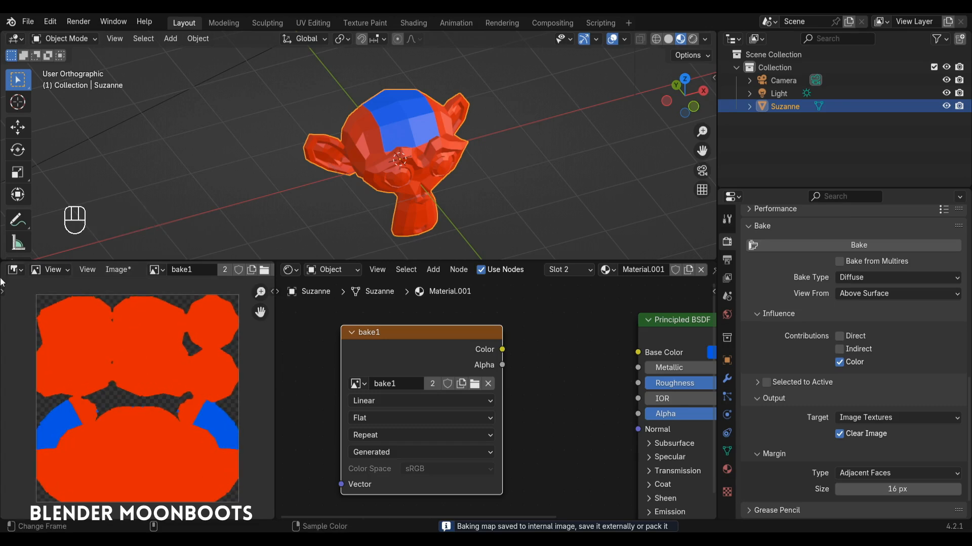
{"action": "left_click", "coordinate": [14, 270]}
{"action": "left_click", "coordinate": [42, 332]}
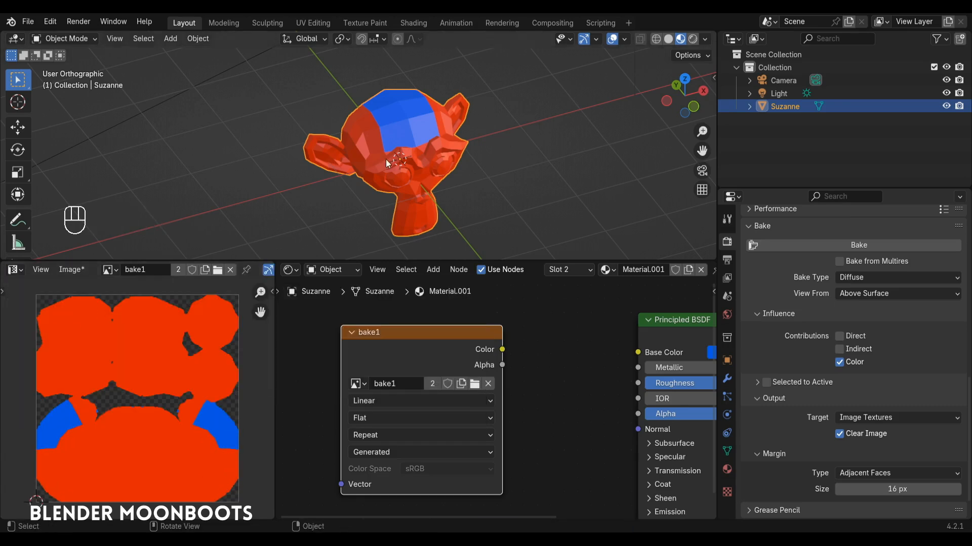
{"action": "key", "text": "Tab"}
{"action": "key", "text": "a"}
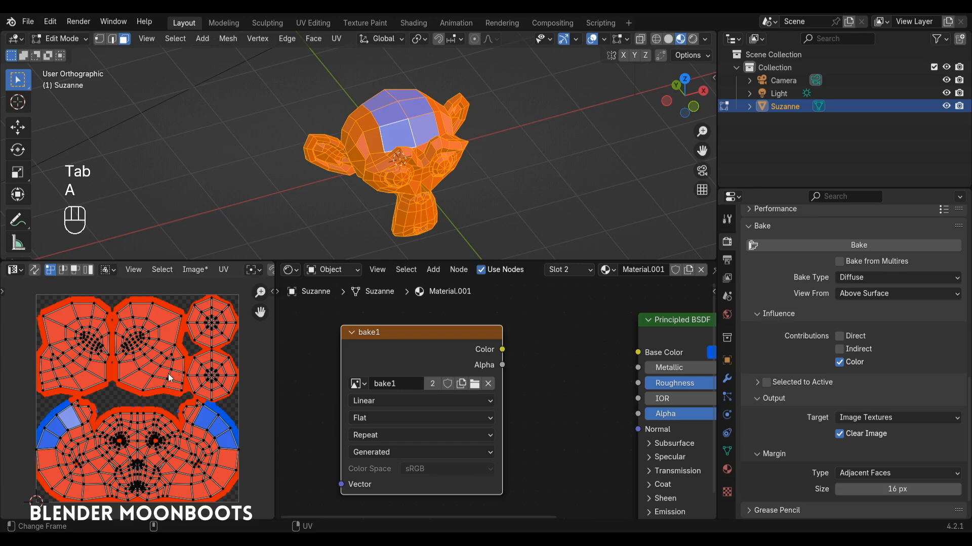
{"action": "left_click_drag", "start_coordinate": [260, 292], "coordinate": [178, 296], "text": "alt+shift"}
{"action": "scroll", "coordinate": [178, 296], "scroll_direction": "down", "scroll_amount": 4}
{"action": "key", "text": "Tab"}
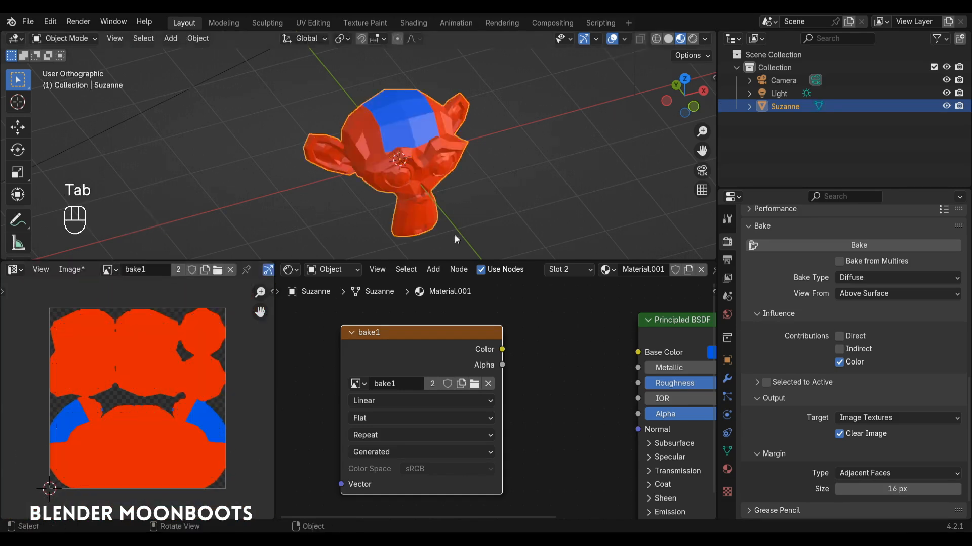
Step: Enlarge the 3D viewport, duplicate the monkey beside the original and open the copy's material settings
{"action": "left_click_drag", "start_coordinate": [454, 261], "coordinate": [455, 326]}
{"action": "key", "text": "shift+d"}
{"action": "left_click", "coordinate": [620, 234]}
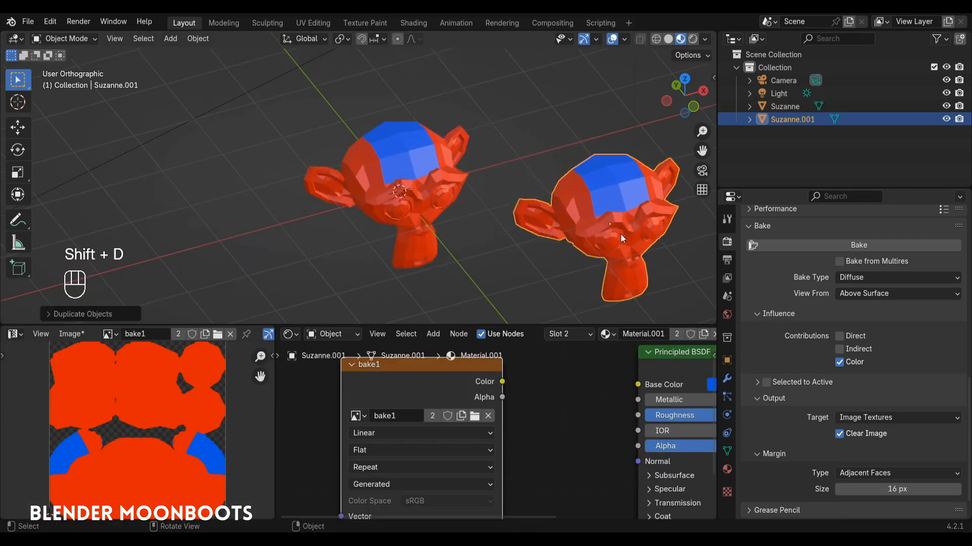
{"action": "left_click", "coordinate": [727, 469]}
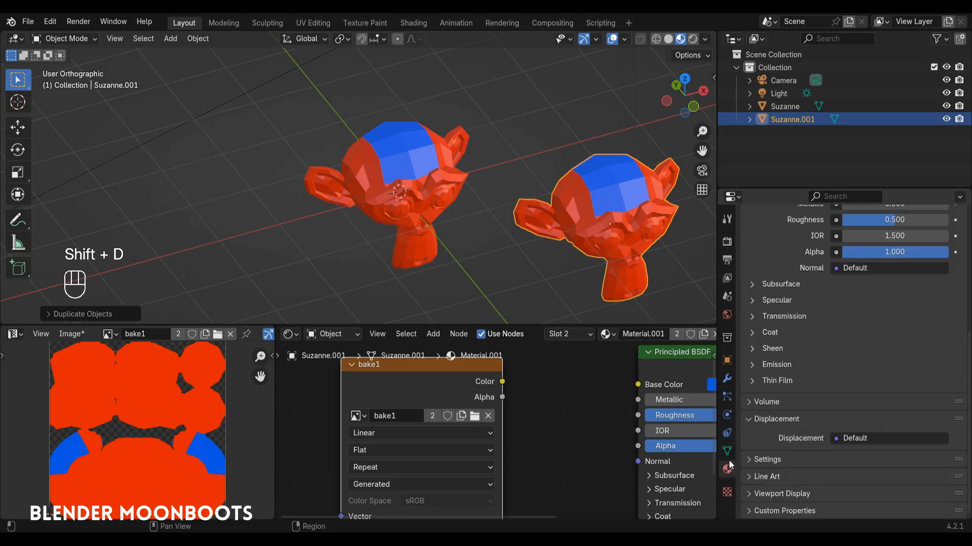
Step: Remove both materials from the duplicated monkey and assign it a single new material
{"action": "scroll", "coordinate": [827, 263], "scroll_direction": "up", "scroll_amount": 10}
{"action": "left_click", "coordinate": [960, 253]}
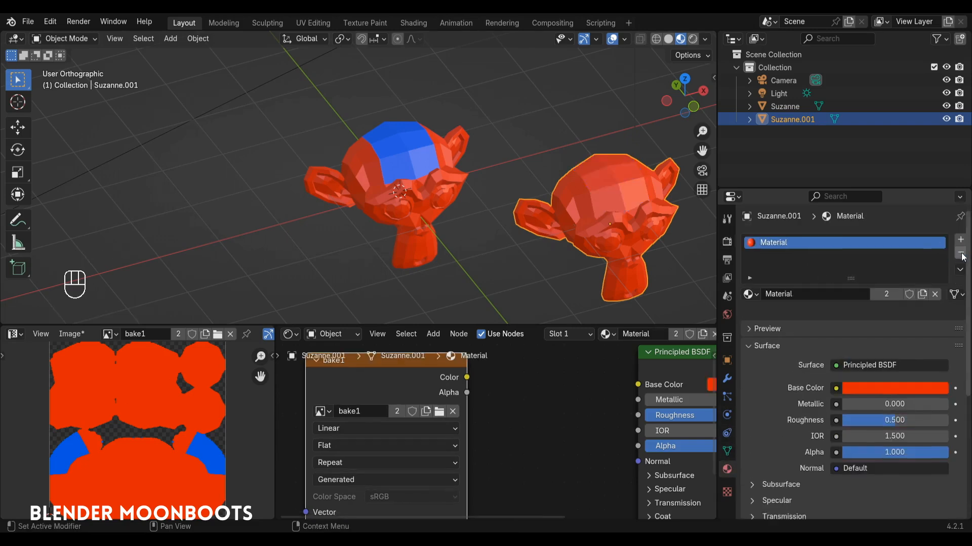
{"action": "left_click", "coordinate": [960, 253]}
{"action": "left_click", "coordinate": [960, 240]}
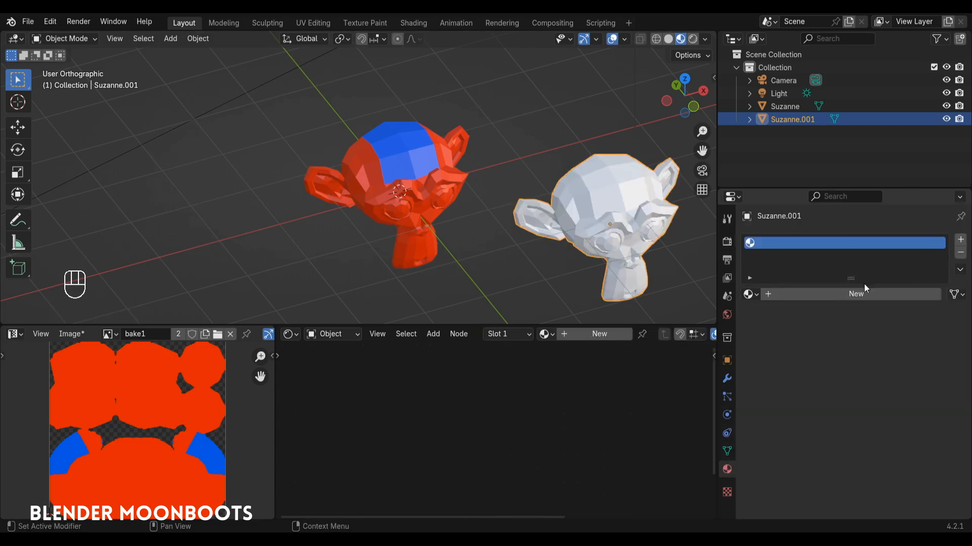
{"action": "left_click", "coordinate": [821, 293]}
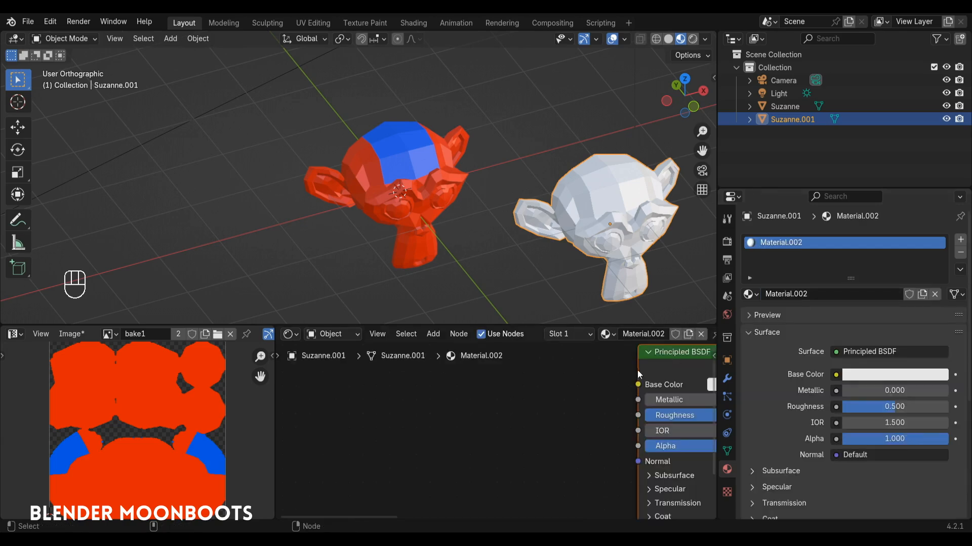
Step: Add an Image Texture with mapping and UV coordinates to the new material's Base Color and assign the bake1 image
{"action": "middle_click_drag", "start_coordinate": [616, 374], "coordinate": [518, 390]}
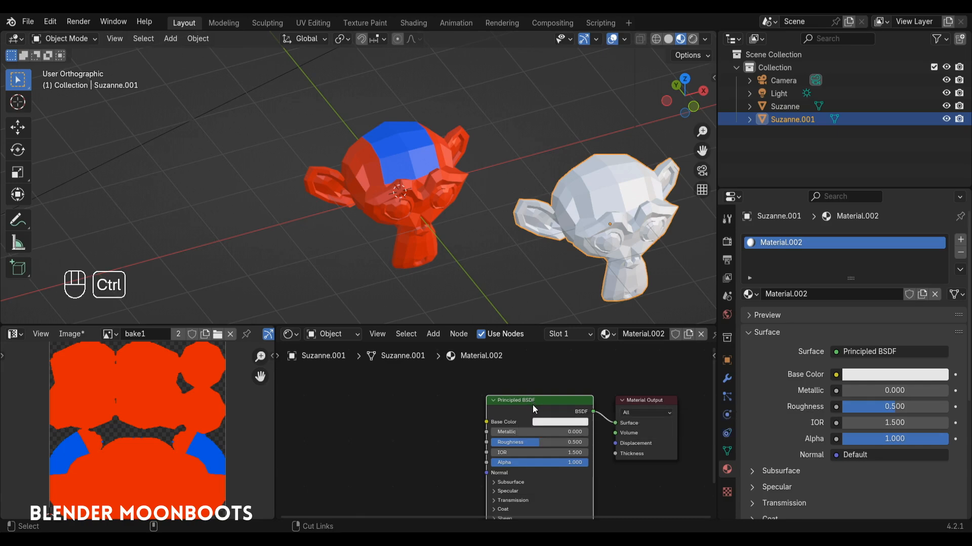
{"action": "key", "text": "ctrl+t"}
{"action": "left_click_drag", "start_coordinate": [491, 385], "coordinate": [521, 379], "text": "ctrl+alt"}
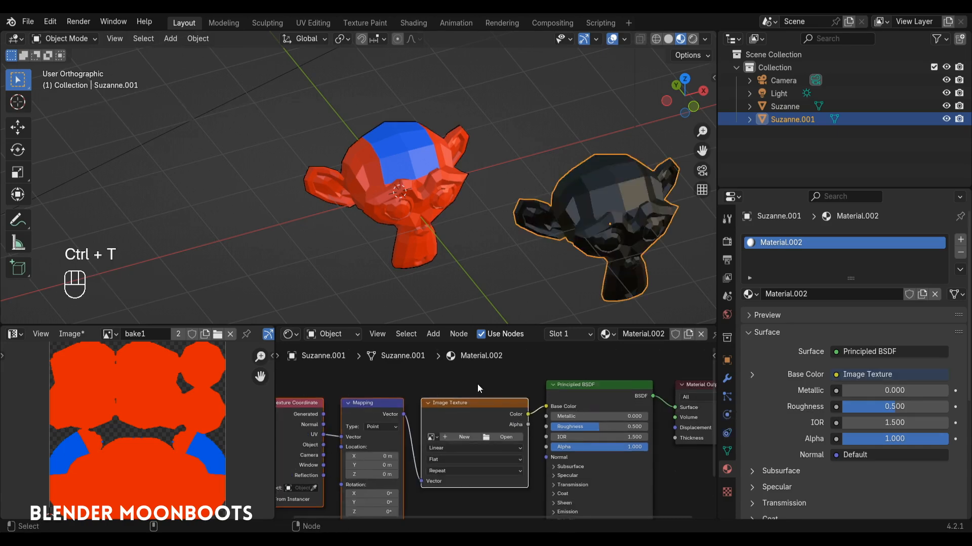
{"action": "scroll", "coordinate": [477, 388], "scroll_direction": "up", "scroll_amount": 2}
{"action": "left_click", "coordinate": [415, 439]}
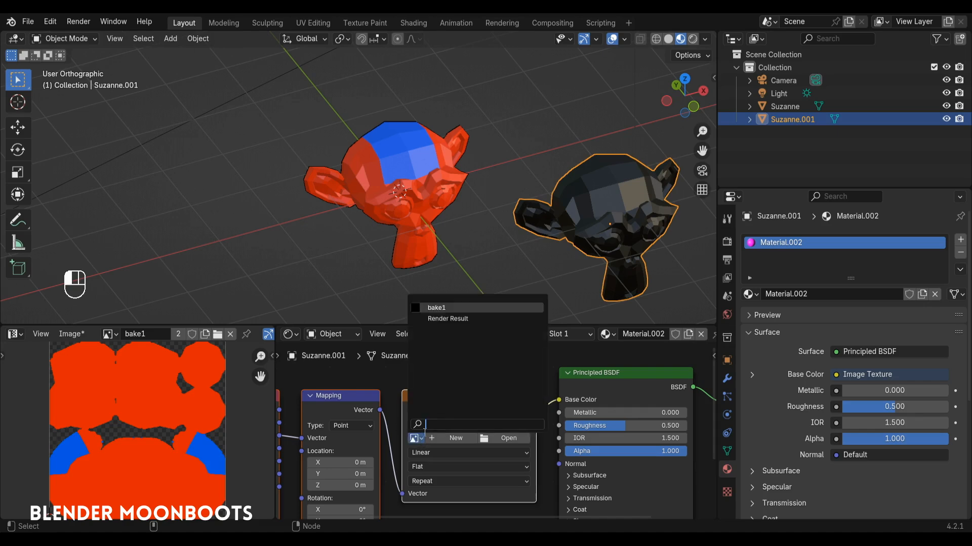
{"action": "left_click", "coordinate": [450, 309]}
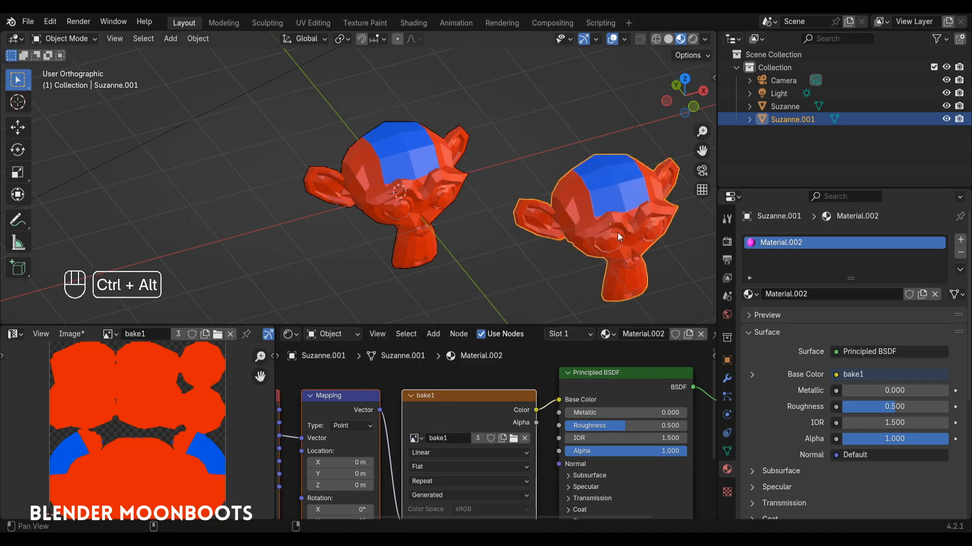
{"action": "left_click_drag", "start_coordinate": [617, 233], "coordinate": [484, 213], "text": "ctrl+alt"}
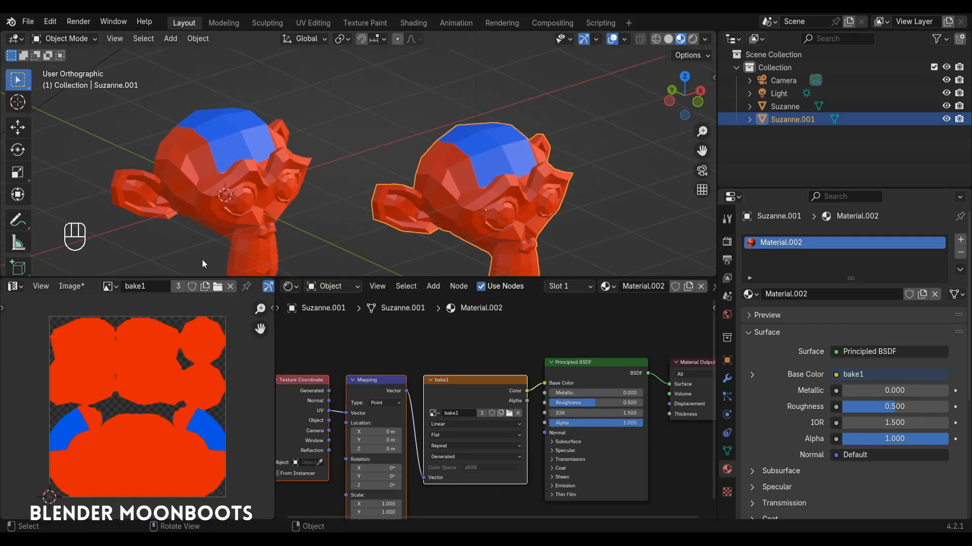
Step: Store the baked bake1 texture by saving all images, and widen the shader node area
{"action": "left_click", "coordinate": [73, 288]}
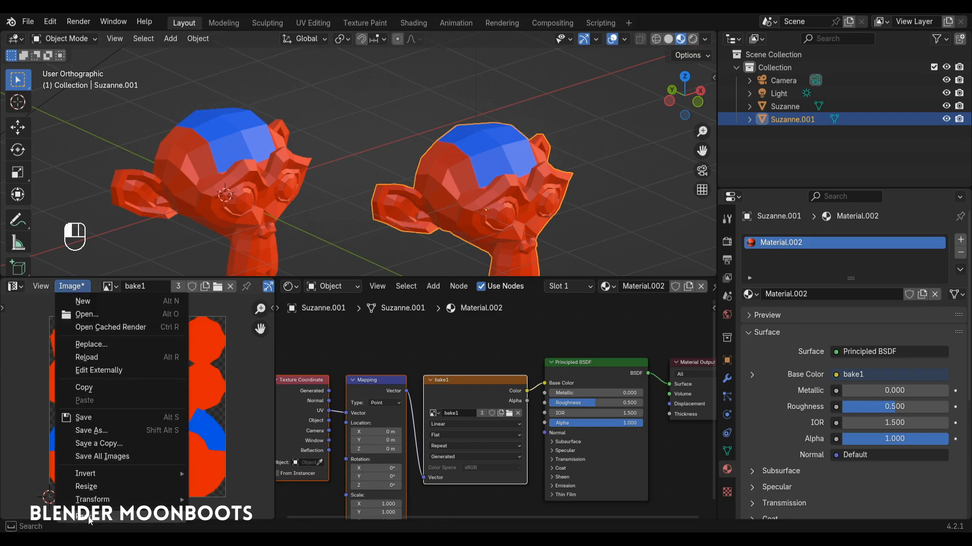
{"action": "left_click", "coordinate": [126, 457]}
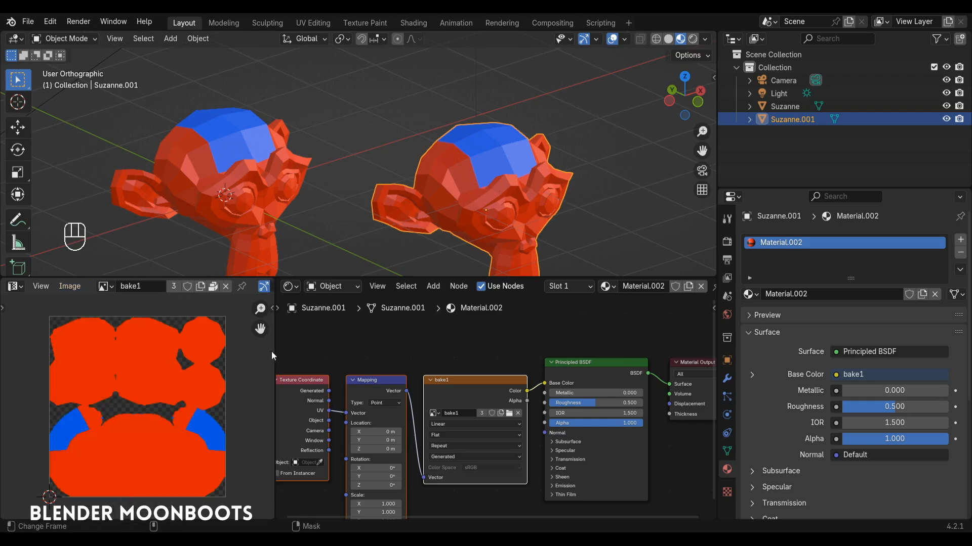
{"action": "left_click_drag", "start_coordinate": [271, 351], "coordinate": [195, 344]}
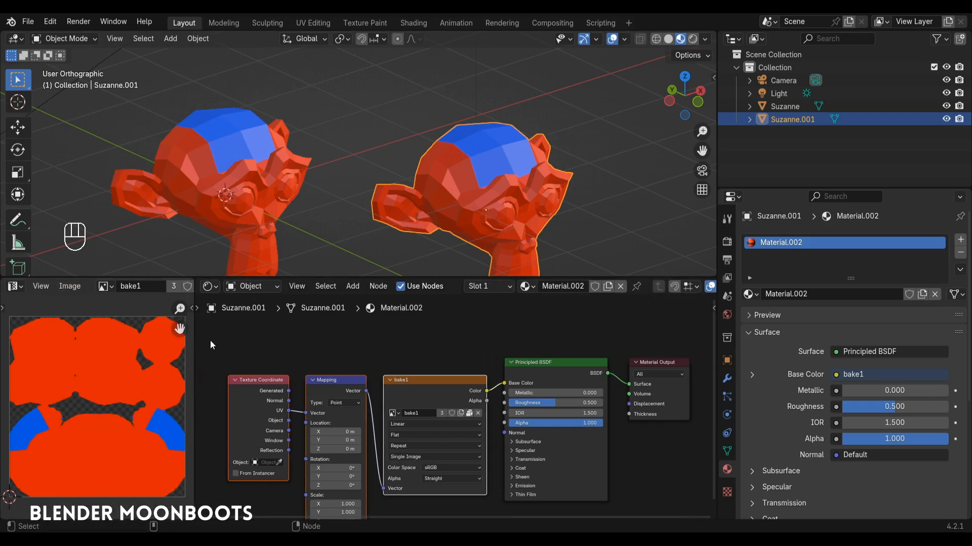
Step: Hide the textured duplicate and select the original monkey
{"action": "key", "text": "h"}
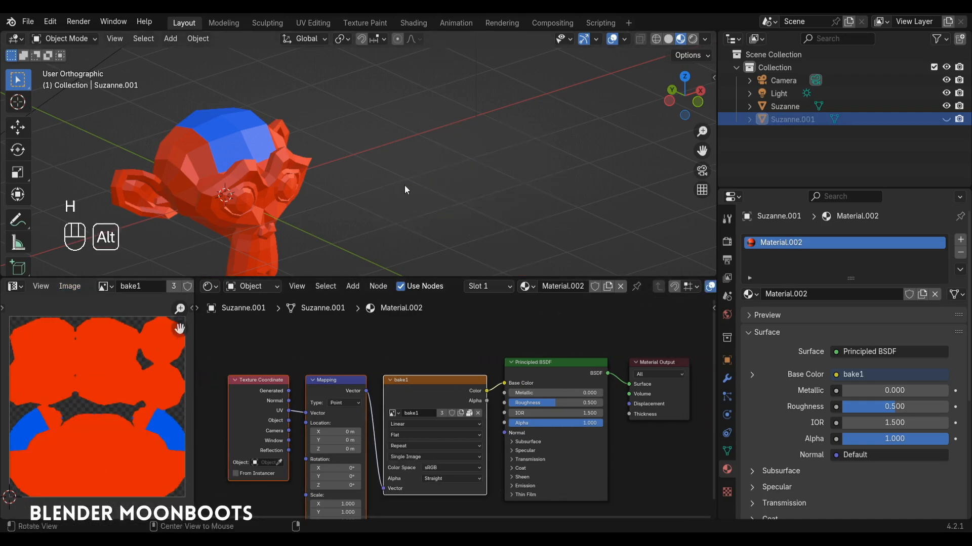
{"action": "middle_click_drag", "start_coordinate": [387, 189], "coordinate": [521, 183], "text": "shift"}
{"action": "left_click", "coordinate": [418, 180]}
{"action": "left_click_drag", "start_coordinate": [429, 192], "coordinate": [418, 208], "text": "alt"}
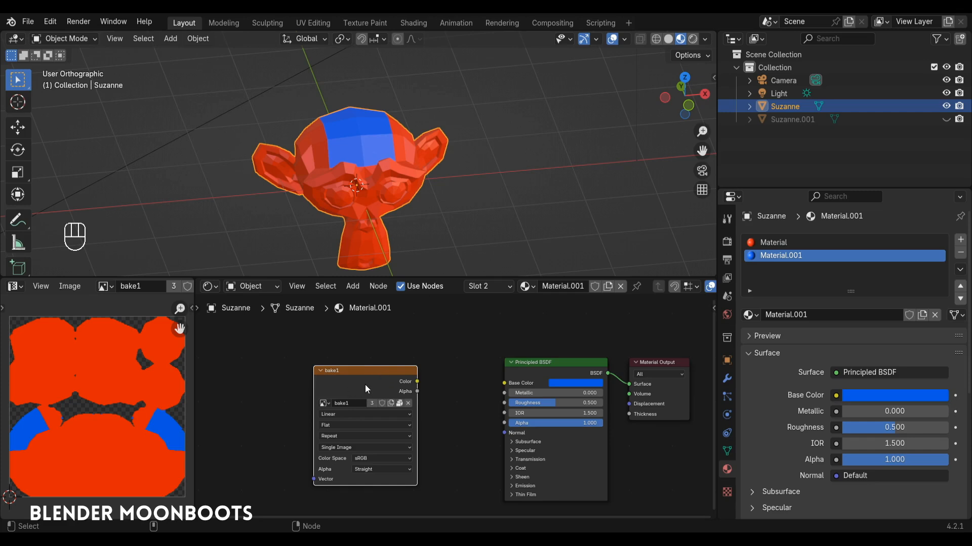
Step: Delete the bake1 image nodes from the original monkey's blue and red materials
{"action": "key", "text": "x"}
{"action": "left_click", "coordinate": [780, 243]}
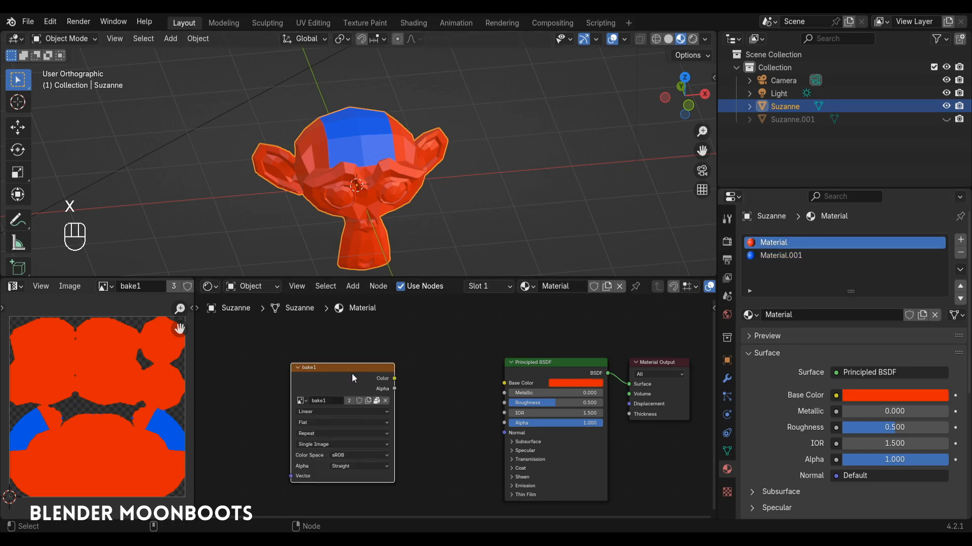
{"action": "key", "text": "x"}
Step: Enlarge the 3D viewport, duplicate the original monkey in place and move the copy beside it
{"action": "left_click_drag", "start_coordinate": [375, 219], "coordinate": [411, 192], "text": "alt"}
{"action": "left_click_drag", "start_coordinate": [379, 278], "coordinate": [379, 352]}
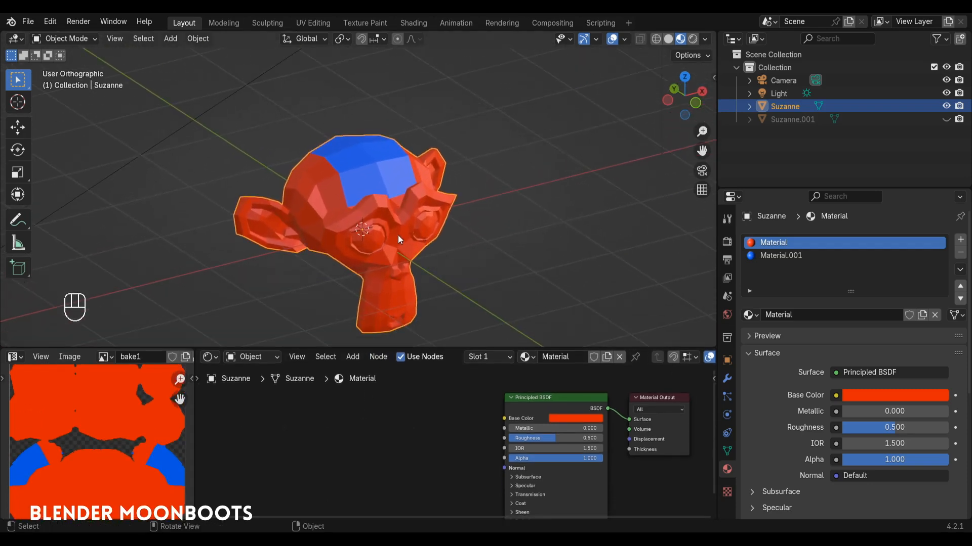
{"action": "key", "text": "shift+d"}
{"action": "right_click", "coordinate": [435, 217]}
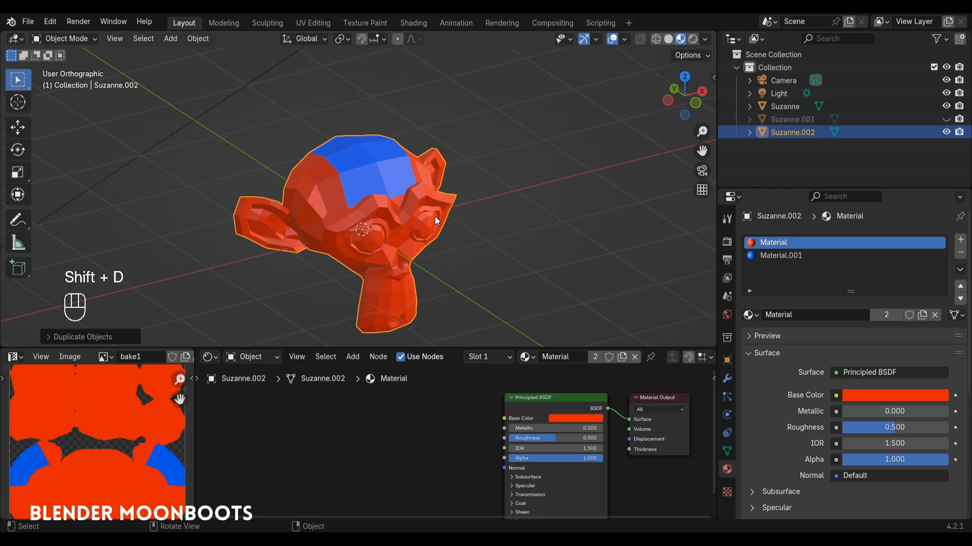
{"action": "key", "text": "g"}
{"action": "left_click", "coordinate": [549, 242]}
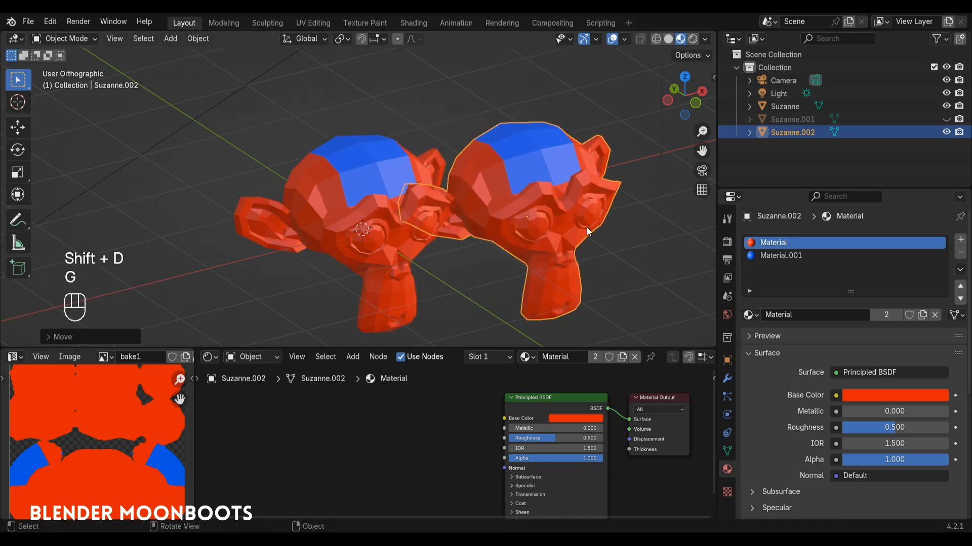
Step: Replace the new copy's two materials with one new material and clear its location so it overlaps the original
{"action": "left_click", "coordinate": [960, 253]}
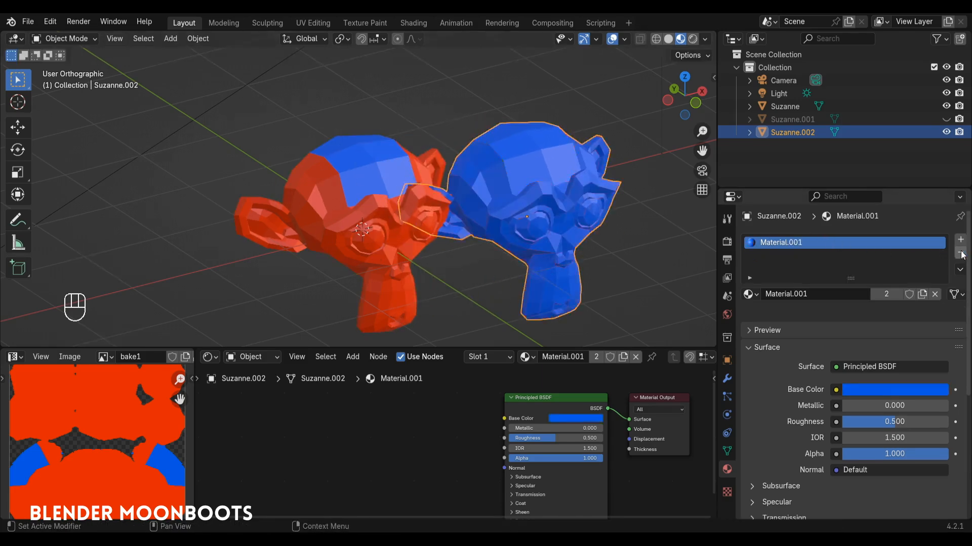
{"action": "left_click", "coordinate": [960, 253]}
{"action": "left_click", "coordinate": [960, 239]}
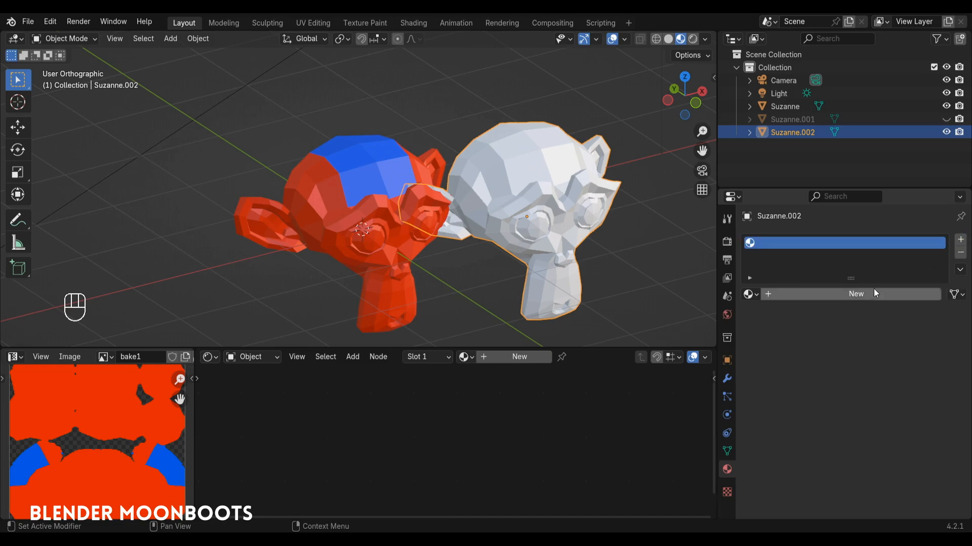
{"action": "left_click", "coordinate": [864, 294]}
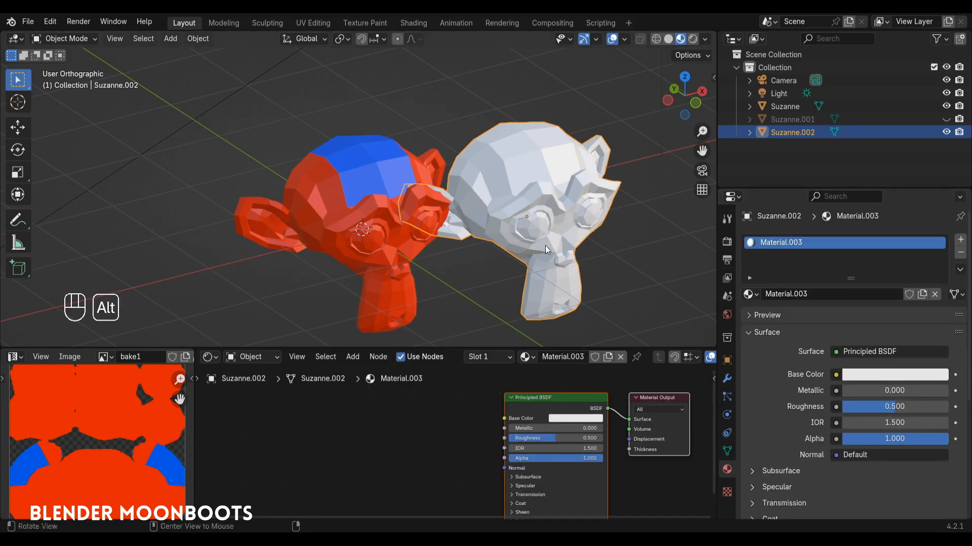
{"action": "middle_click_drag", "start_coordinate": [543, 250], "coordinate": [499, 225], "text": "ctrl+alt"}
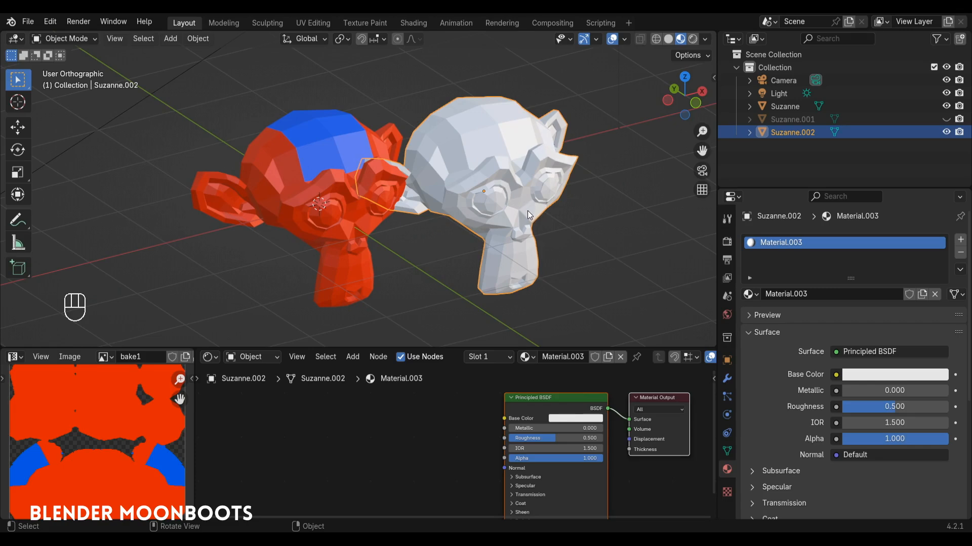
{"action": "key", "text": "alt+g"}
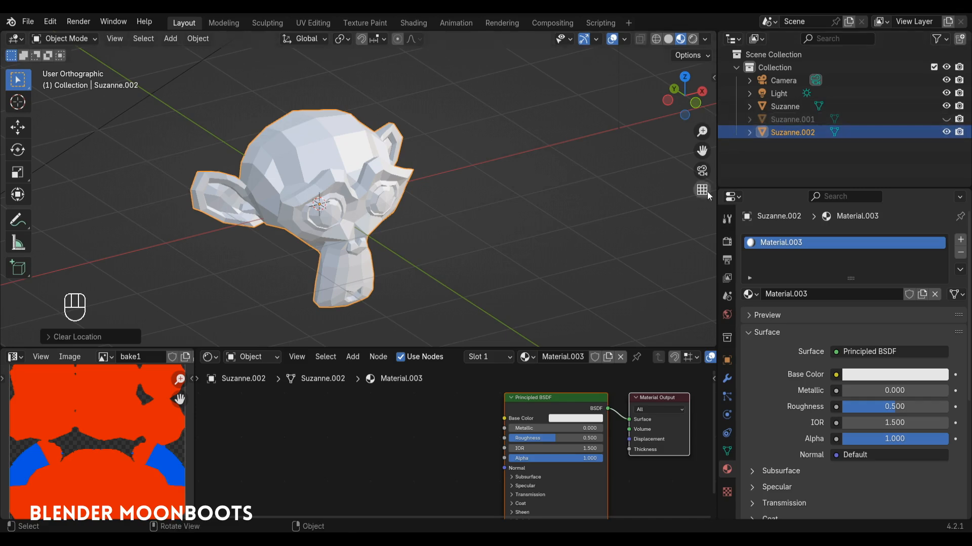
Step: Add an Image Texture node to the copy's new material with a blank 512 × 512 px image named bake2
{"action": "left_click_drag", "start_coordinate": [530, 348], "coordinate": [532, 332]}
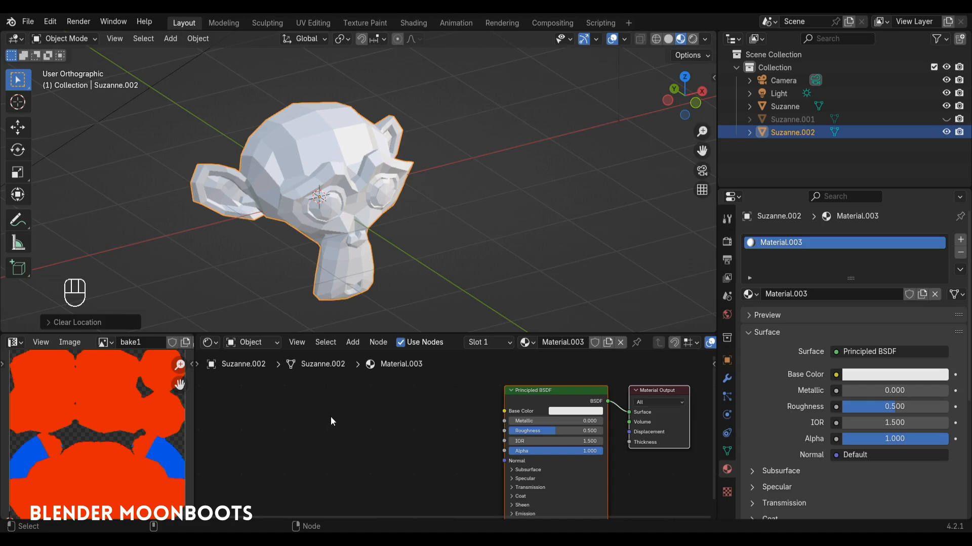
{"action": "key", "text": "shift+a"}
{"action": "mouse_move", "coordinate": [340, 423]}
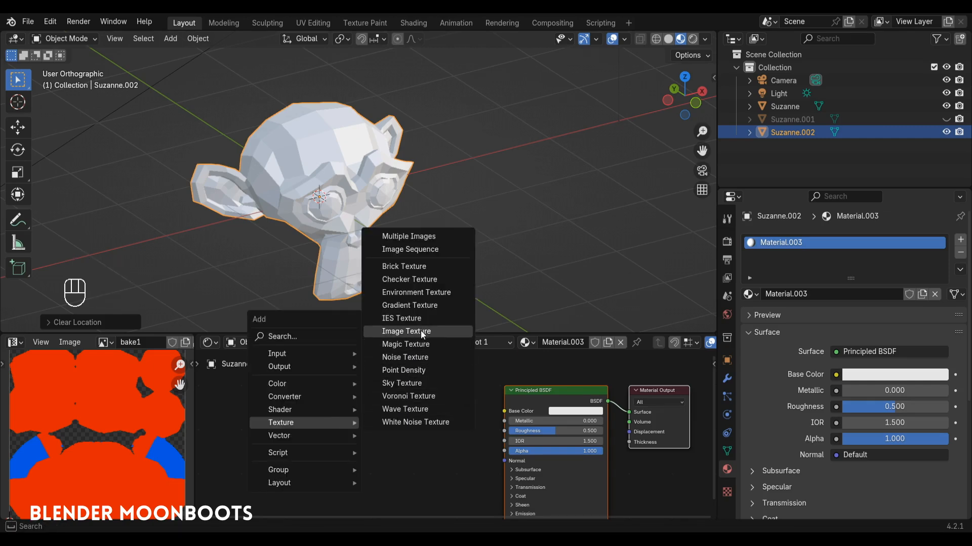
{"action": "left_click", "coordinate": [422, 331]}
{"action": "left_click", "coordinate": [324, 420]}
{"action": "scroll", "coordinate": [314, 425], "scroll_direction": "up", "scroll_amount": 2}
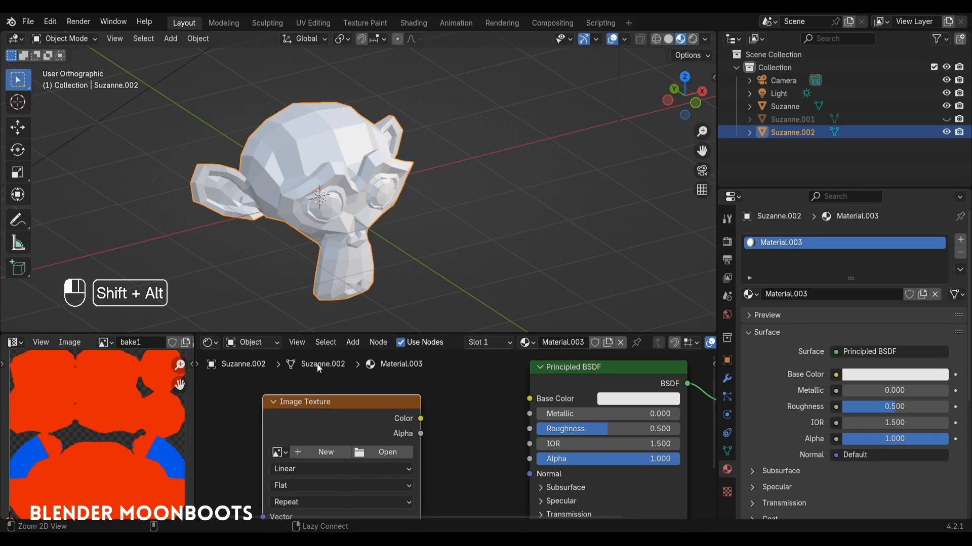
{"action": "left_click", "coordinate": [321, 452]}
{"action": "type", "text": "ba"}
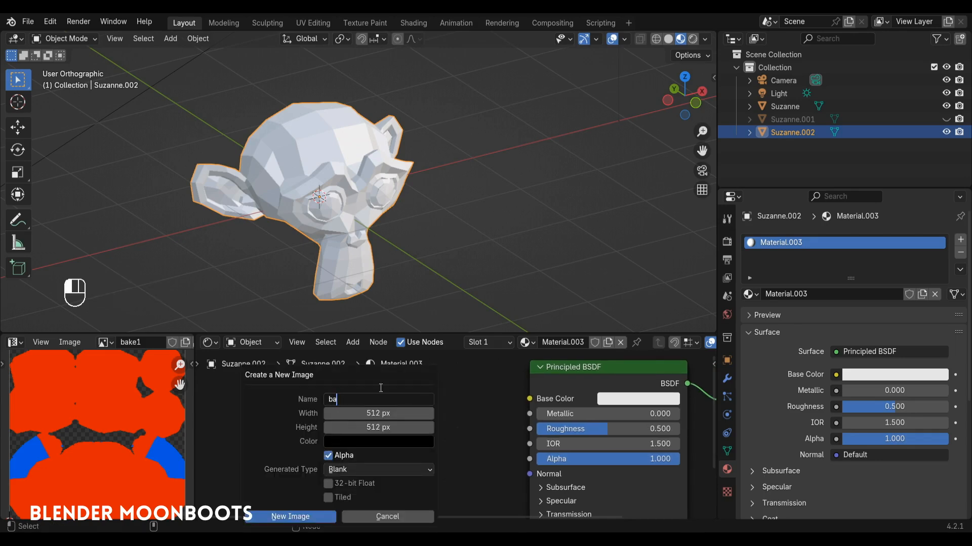
{"action": "type", "text": "ke2"}
{"action": "left_click", "coordinate": [292, 514]}
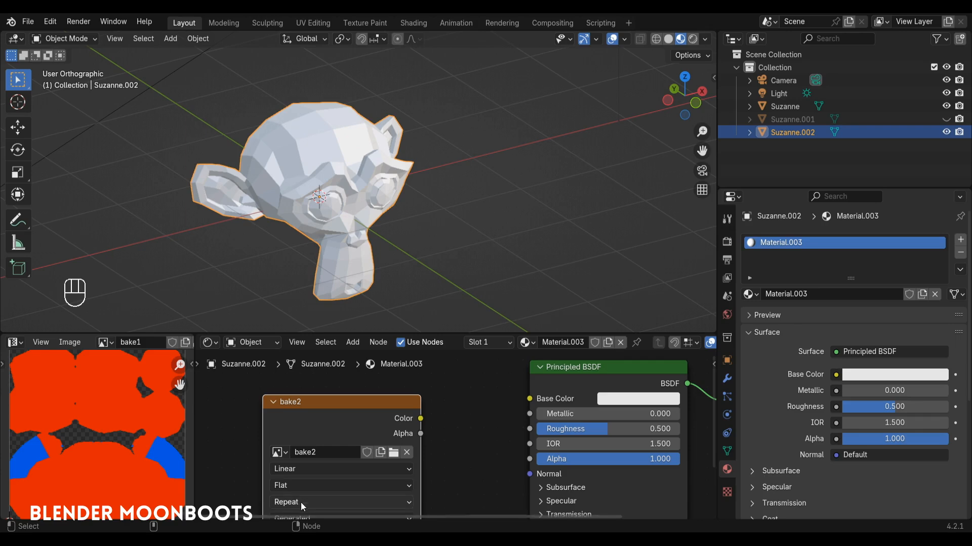
Step: Display the bake2 image in the image editor and reposition the bake2 node slightly in the shader graph
{"action": "left_click", "coordinate": [108, 344]}
{"action": "left_click", "coordinate": [121, 375]}
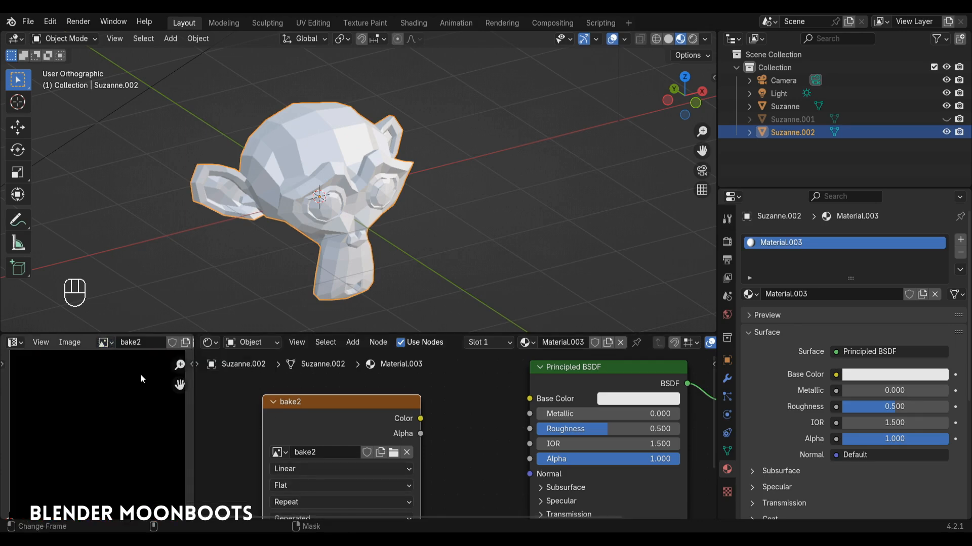
{"action": "left_click_drag", "start_coordinate": [107, 374], "coordinate": [117, 394], "text": "alt+shift"}
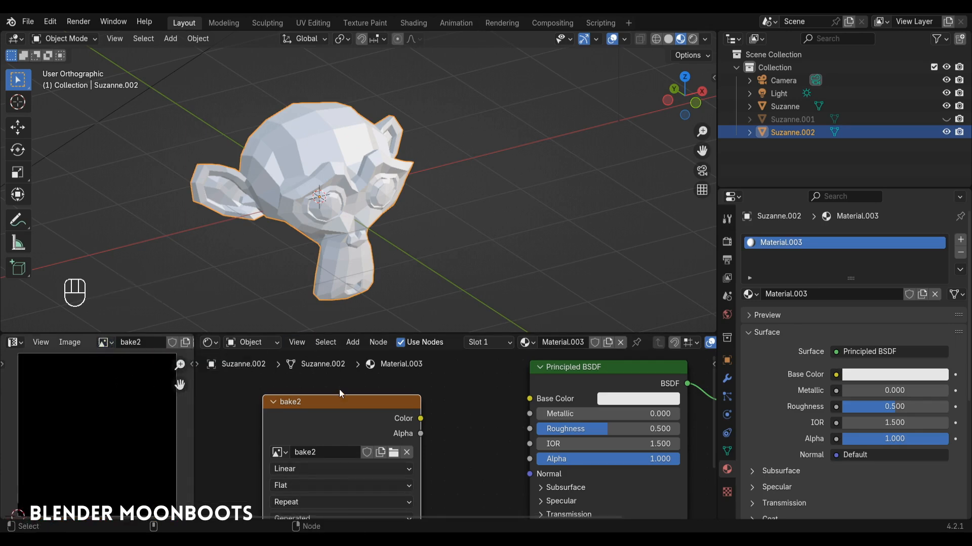
{"action": "left_click_drag", "start_coordinate": [341, 400], "coordinate": [346, 395]}
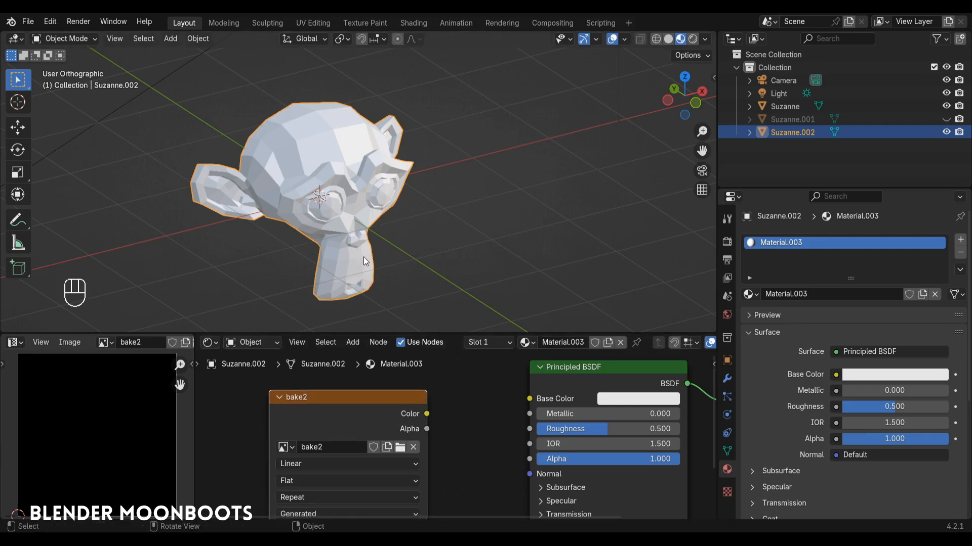
Step: Move the white copy of the monkey beside the original
{"action": "key", "text": "g"}
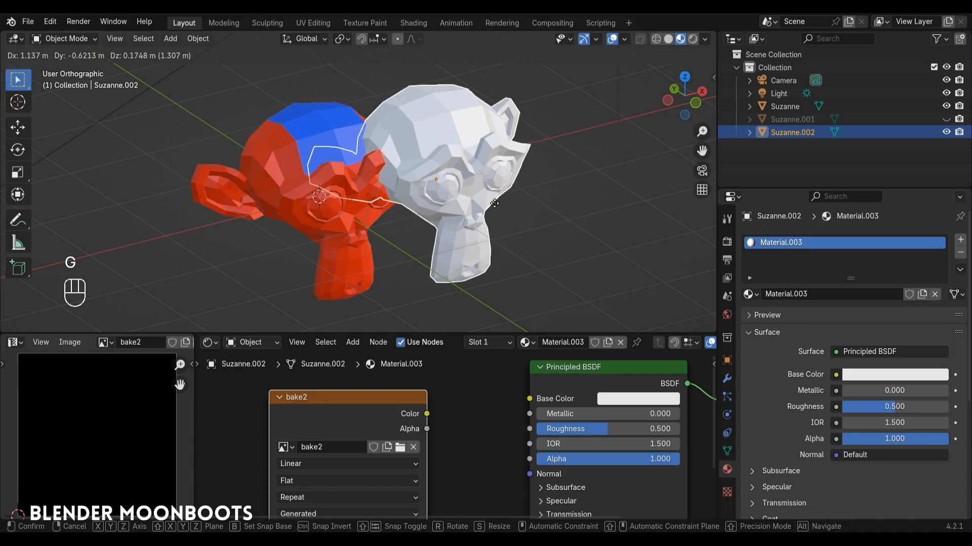
{"action": "left_click", "coordinate": [497, 202]}
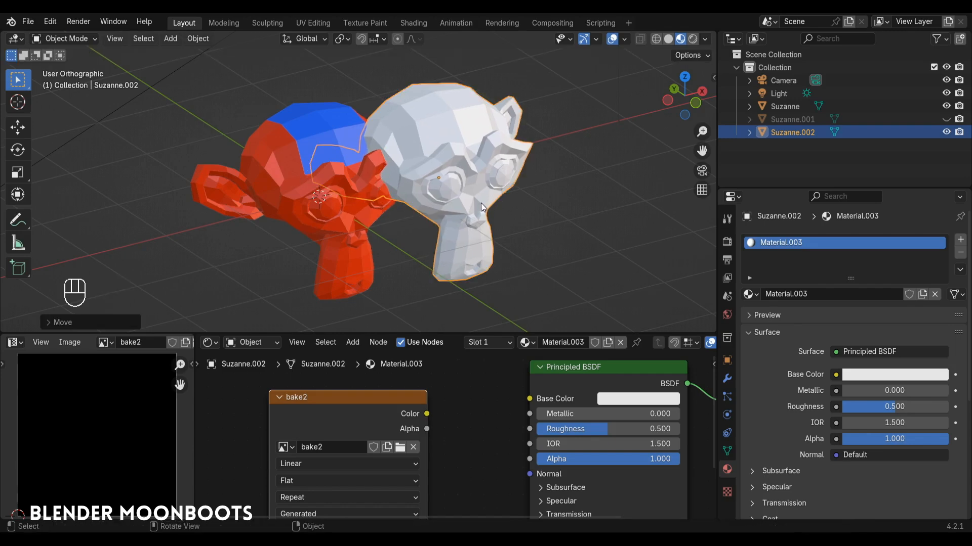
Step: Examine the copy's UV layout over the bake2 image with all faces selected in Edit Mode, and return to Object Mode
{"action": "key", "text": "Tab"}
{"action": "key", "text": "Tab"}
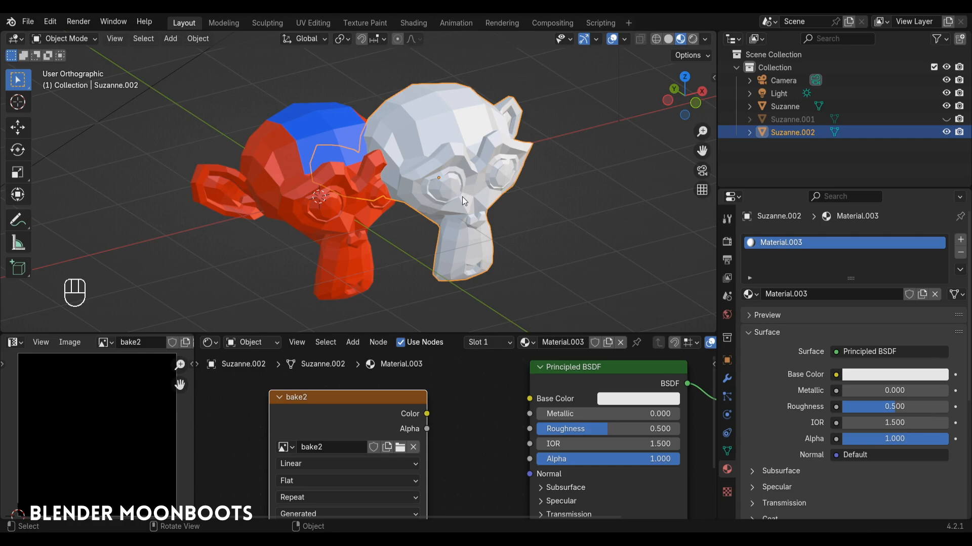
{"action": "key", "text": "Tab"}
{"action": "key", "text": "a"}
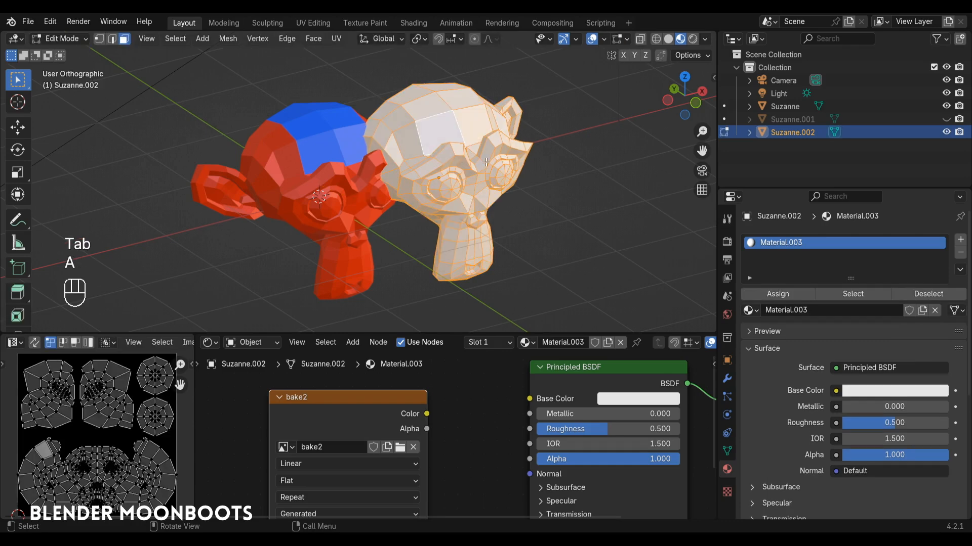
{"action": "key", "text": "u"}
{"action": "key", "text": "Tab"}
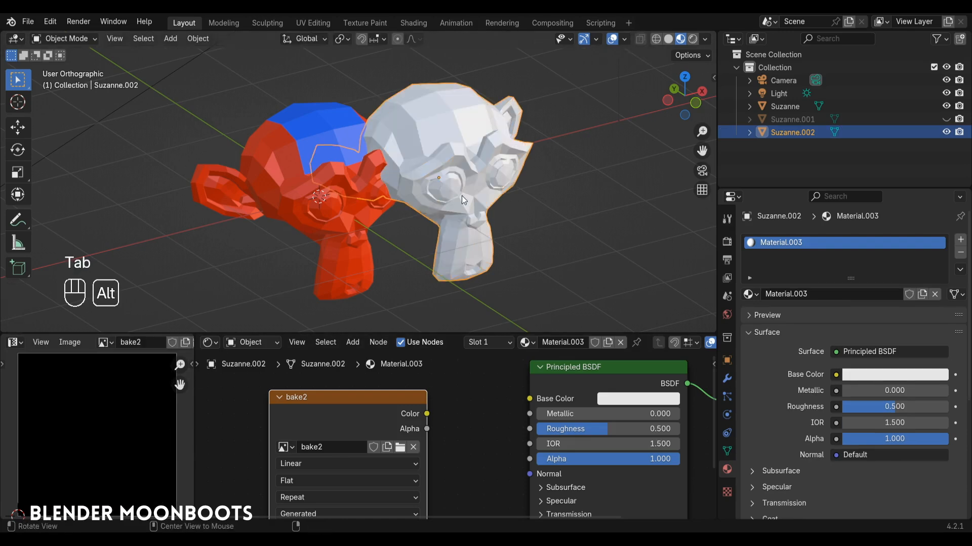
Step: Clear the white copy's location so it overlaps the original monkey, and move its bake2 and Principled BSDF nodes closer together
{"action": "key", "text": "alt+g"}
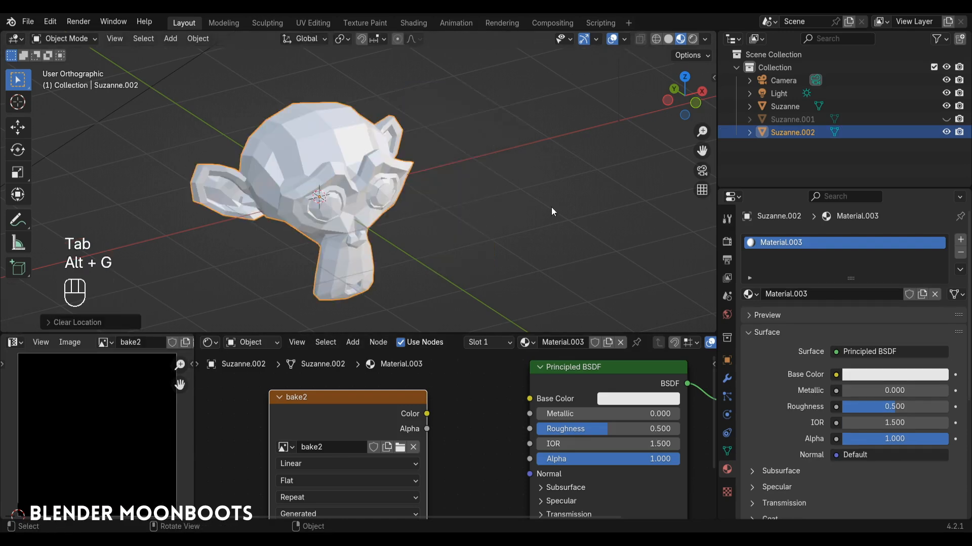
{"action": "left_click_drag", "start_coordinate": [403, 399], "coordinate": [425, 395]}
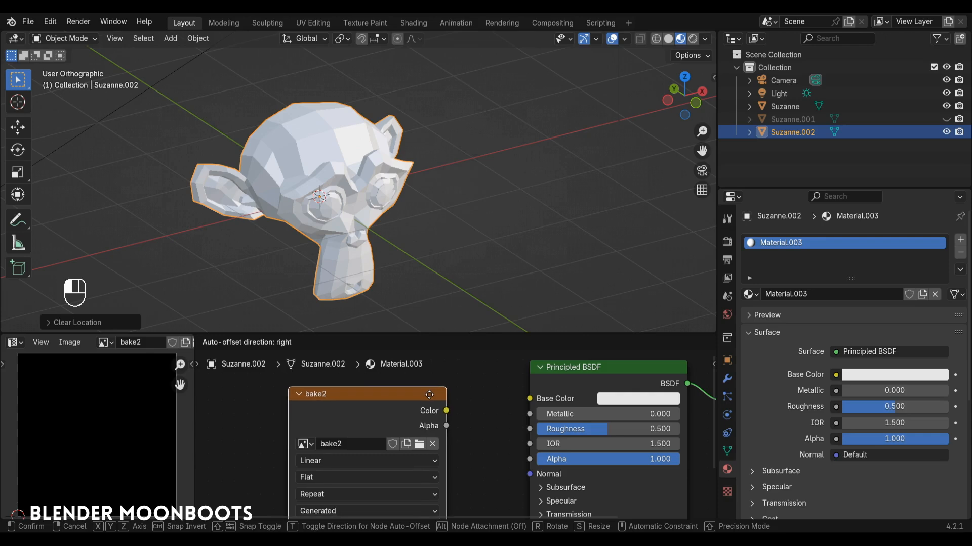
{"action": "scroll", "coordinate": [454, 245], "scroll_direction": "down", "scroll_amount": 2}
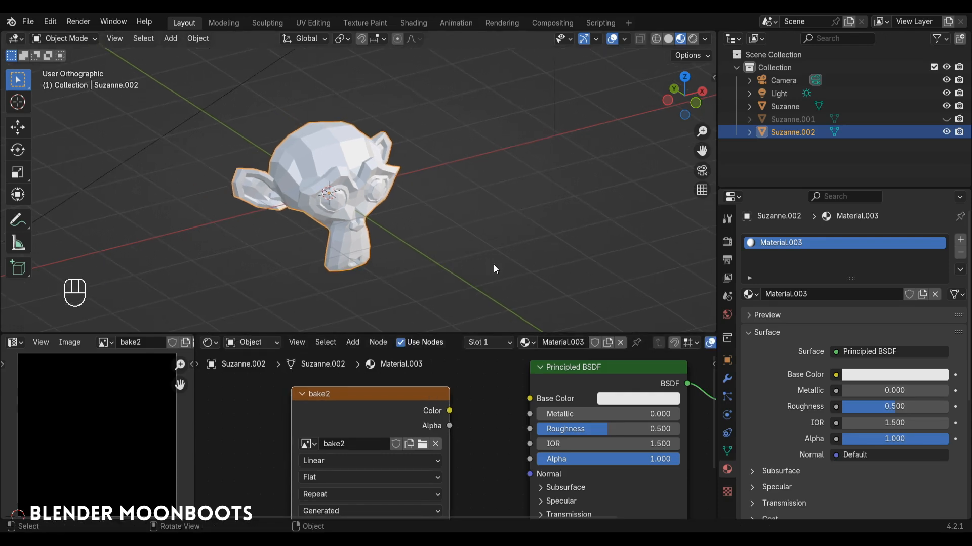
{"action": "left_click_drag", "start_coordinate": [569, 371], "coordinate": [537, 379]}
Step: Select the original monkey along with the copy, keeping the copy active, and enable Selected to Active with its options expanded in the bake settings
{"action": "left_click", "coordinate": [786, 107]}
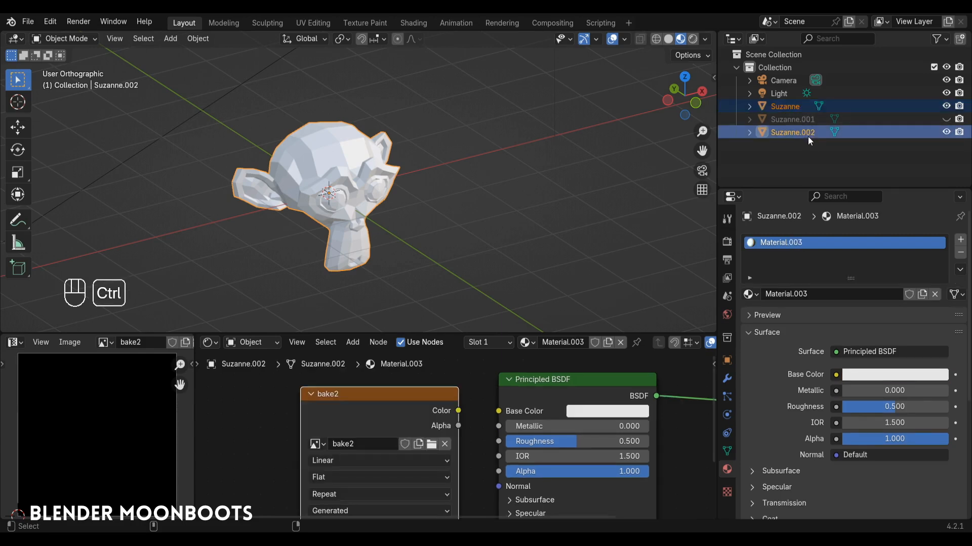
{"action": "left_click", "coordinate": [727, 243]}
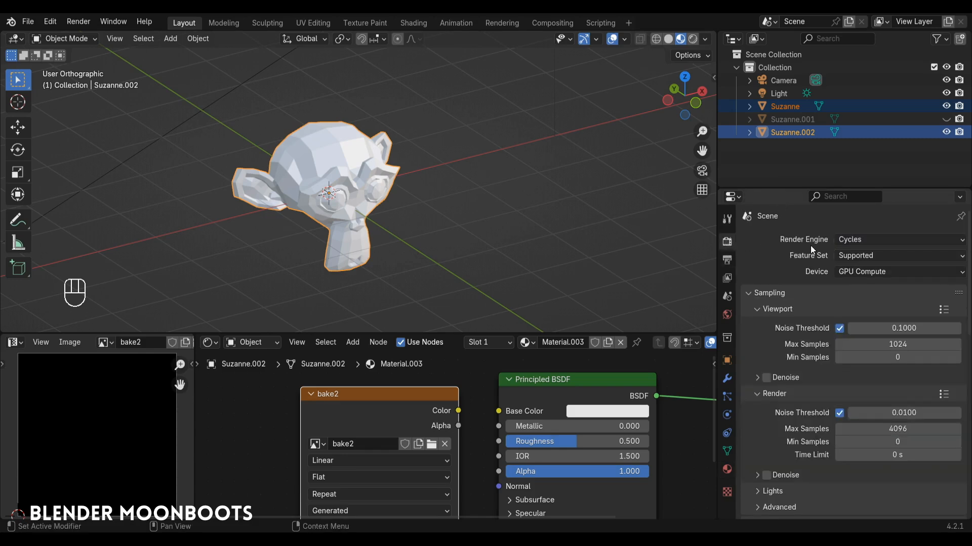
{"action": "scroll", "coordinate": [806, 314], "scroll_direction": "down", "scroll_amount": 15}
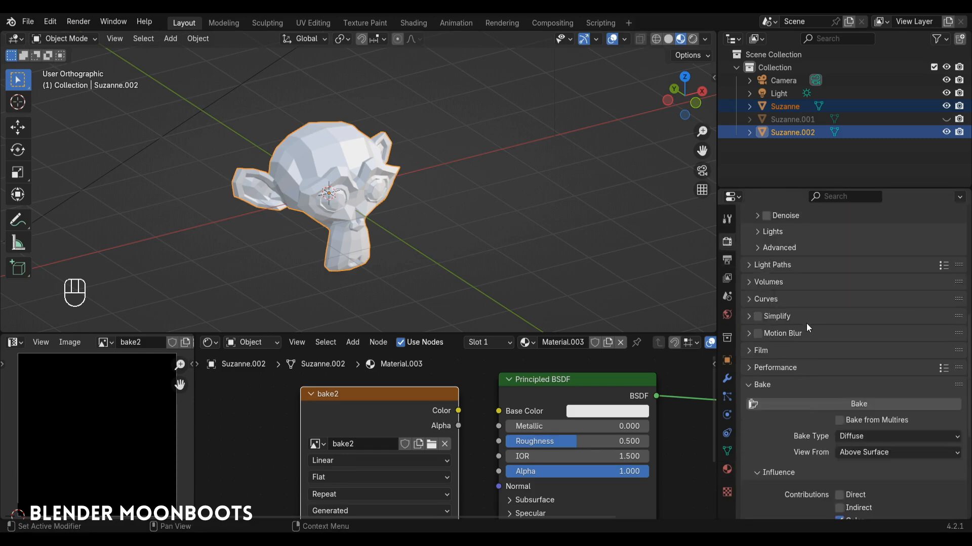
{"action": "scroll", "coordinate": [830, 415], "scroll_direction": "down", "scroll_amount": 4}
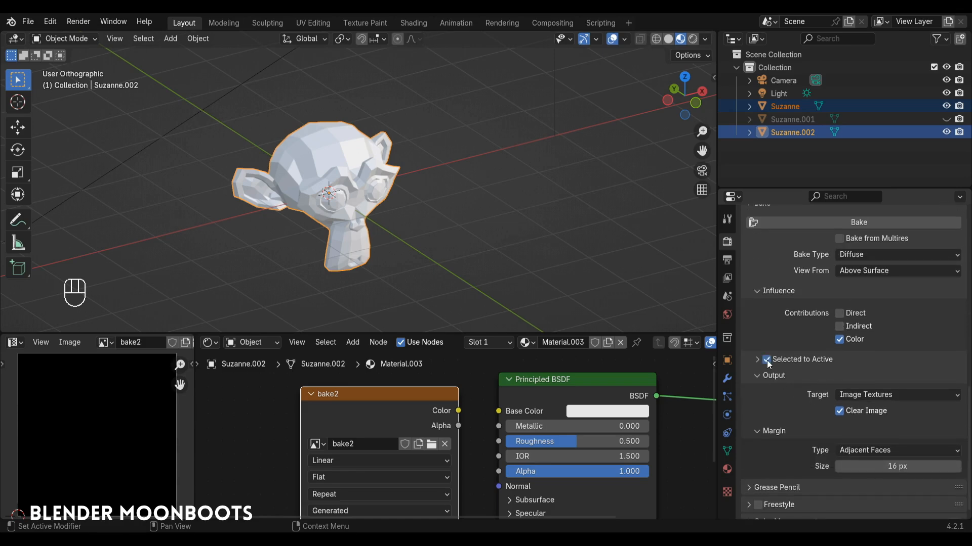
{"action": "left_click", "coordinate": [757, 361]}
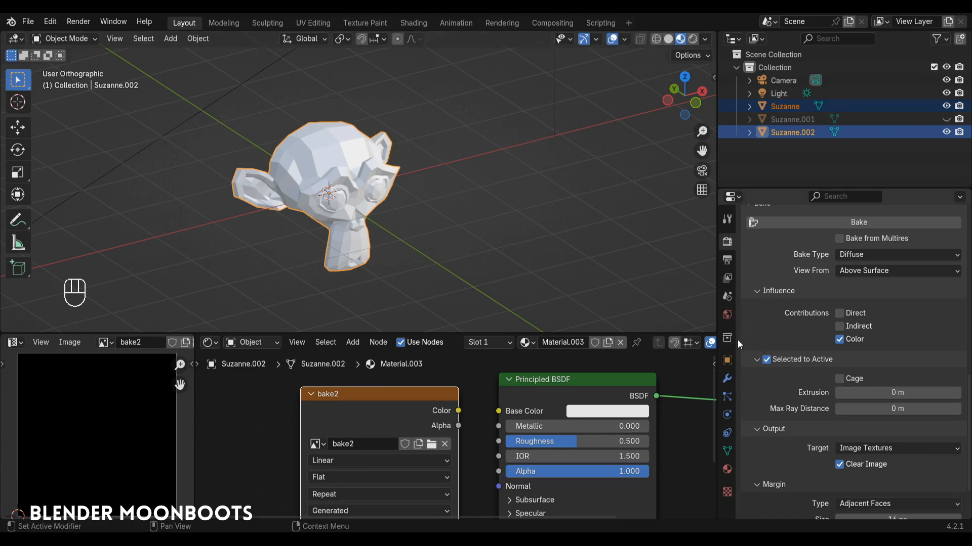
Step: Set the Selected to Active extrusion to 0.01 m and bake the original's diffuse colour onto the copy's bake2 image
{"action": "left_click", "coordinate": [857, 393]}
{"action": "type", "text": "0.01"}
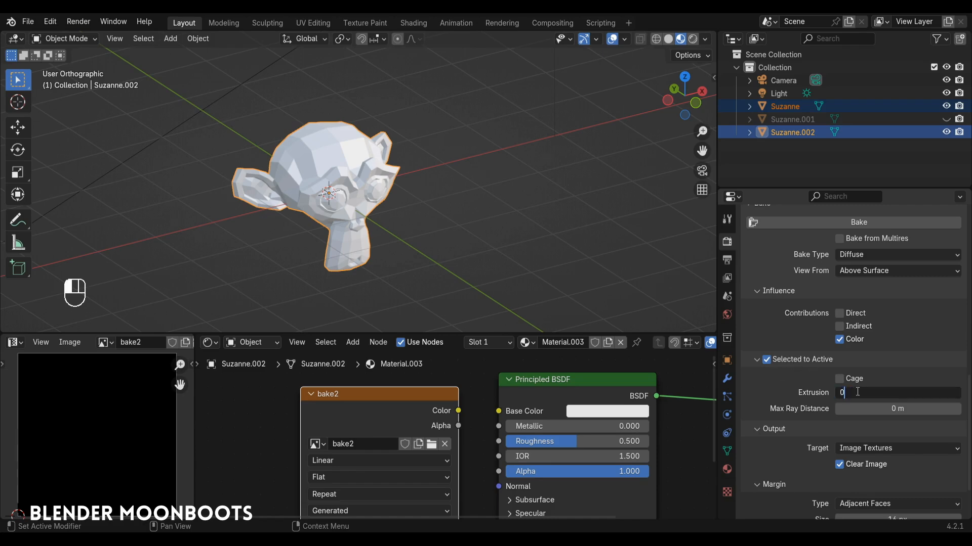
{"action": "key", "text": "Return"}
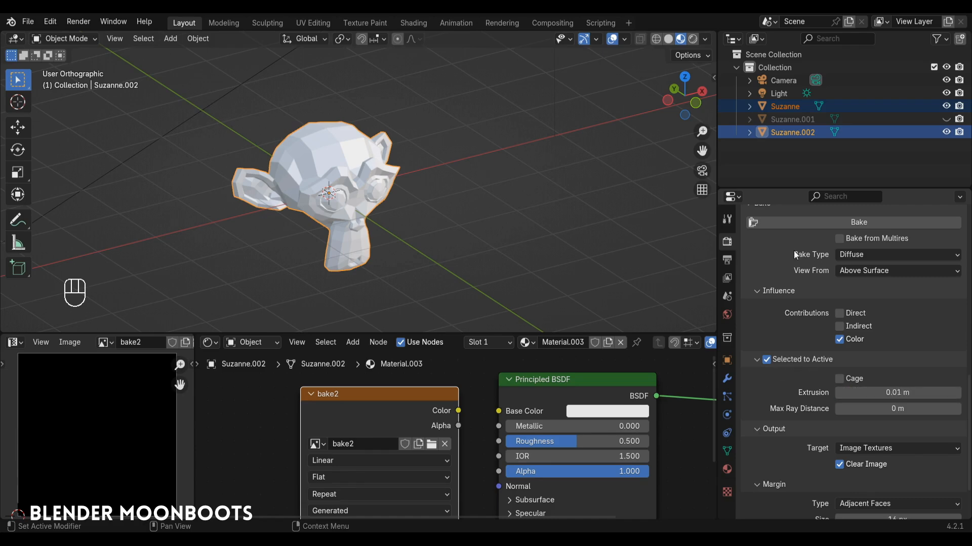
{"action": "left_click", "coordinate": [808, 223]}
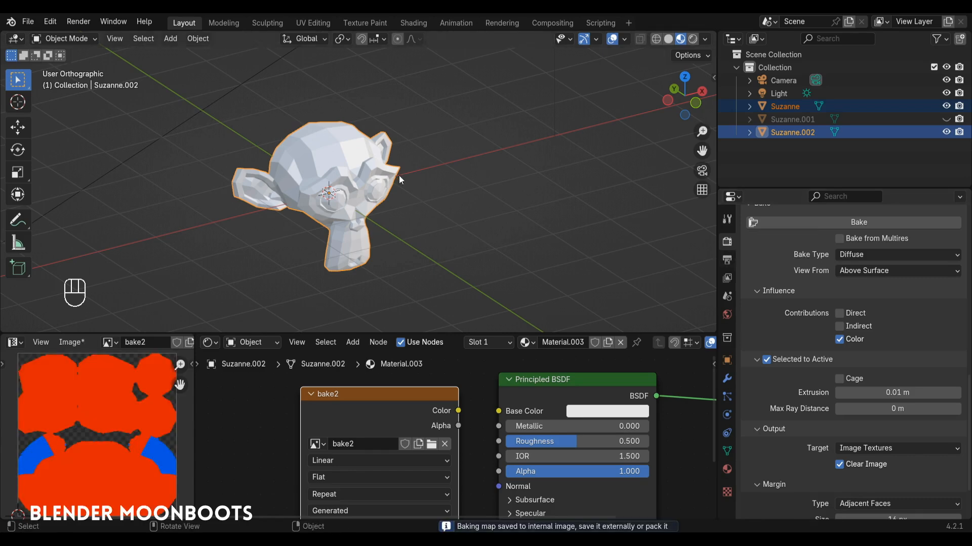
Step: Move the copy beside the original monkey and connect the bake2 texture's Color output to the Principled BSDF's Base Color
{"action": "left_click", "coordinate": [803, 134]}
{"action": "key", "text": "g"}
{"action": "left_click", "coordinate": [500, 213]}
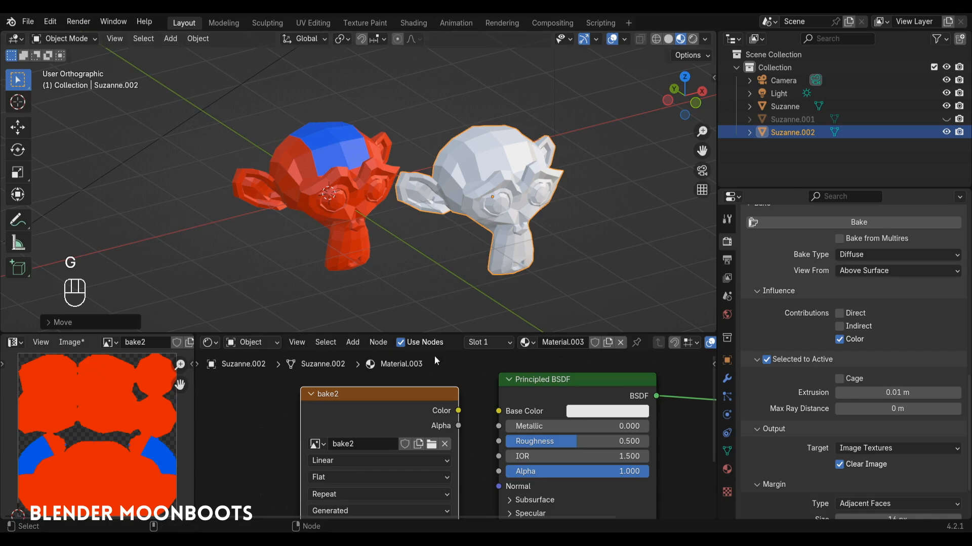
{"action": "left_click_drag", "start_coordinate": [458, 410], "coordinate": [499, 411]}
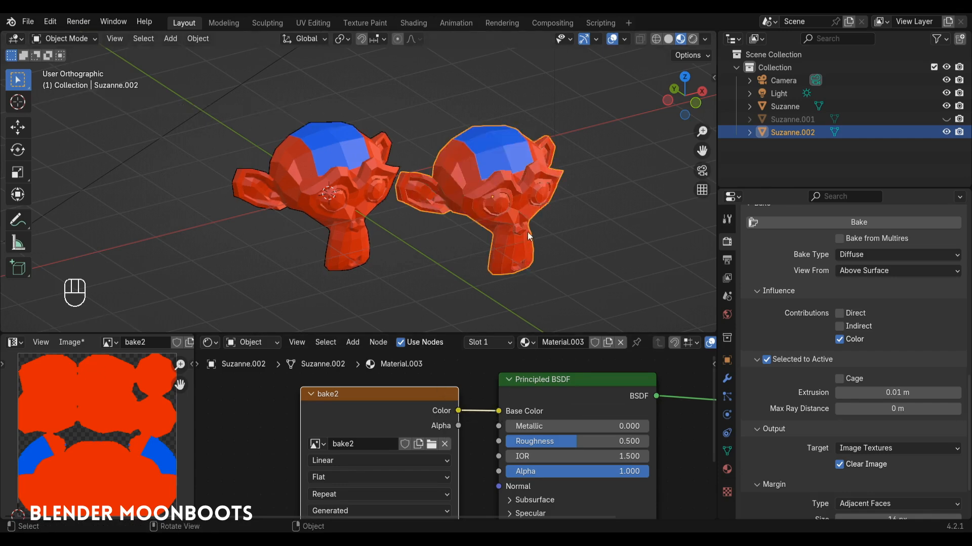
Step: Compare the textured copy with the original monkey and check the copy's UV layout over the bake2 image in Edit Mode
{"action": "left_click_drag", "start_coordinate": [527, 232], "coordinate": [506, 245], "text": "alt"}
{"action": "left_click_drag", "start_coordinate": [506, 245], "coordinate": [501, 198], "text": "ctrl+alt"}
{"action": "left_click_drag", "start_coordinate": [501, 198], "coordinate": [457, 229], "text": "alt+shift"}
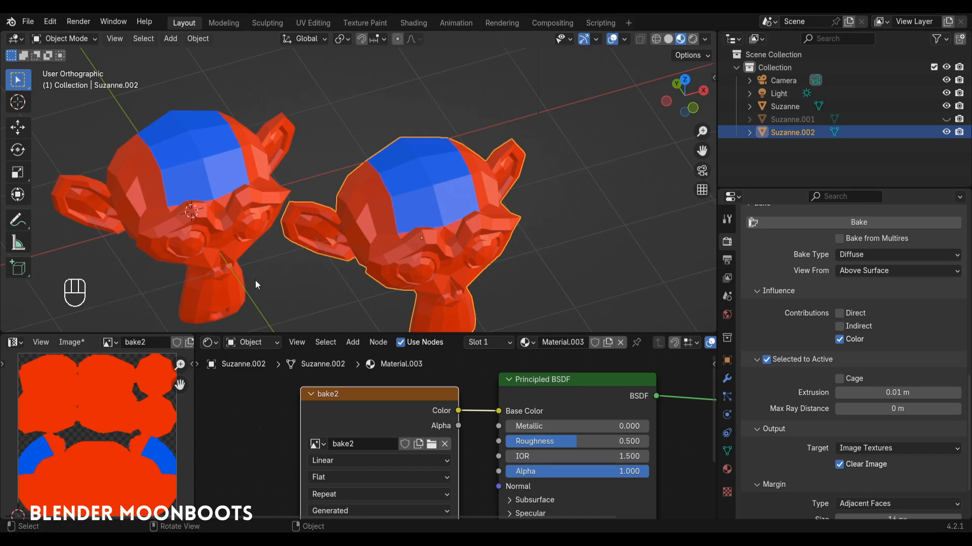
{"action": "key", "text": "Tab"}
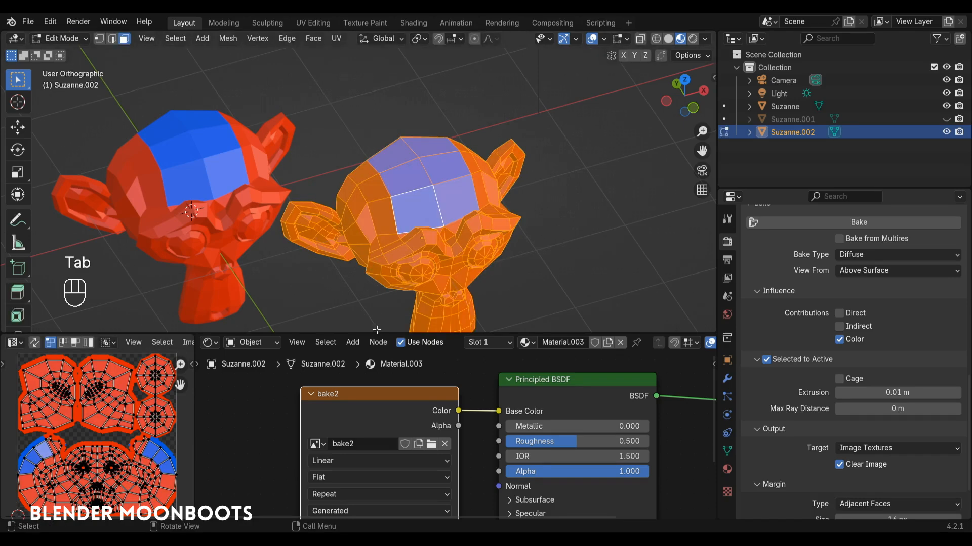
{"action": "key", "text": "Tab"}
{"action": "left_click_drag", "start_coordinate": [403, 272], "coordinate": [445, 235], "text": "alt"}
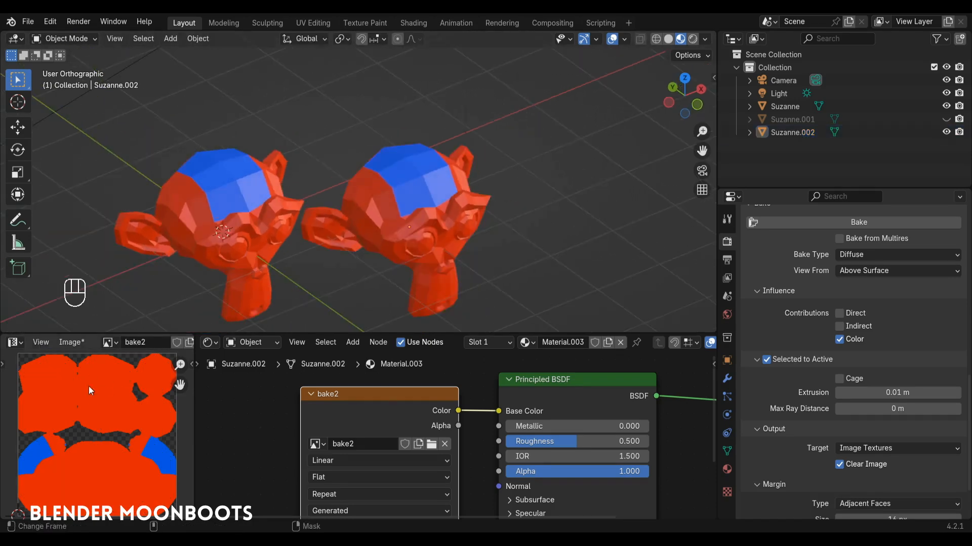
Step: Pack the baked bake2 image into the file and select the original monkey to show its material nodes
{"action": "left_click", "coordinate": [71, 342]}
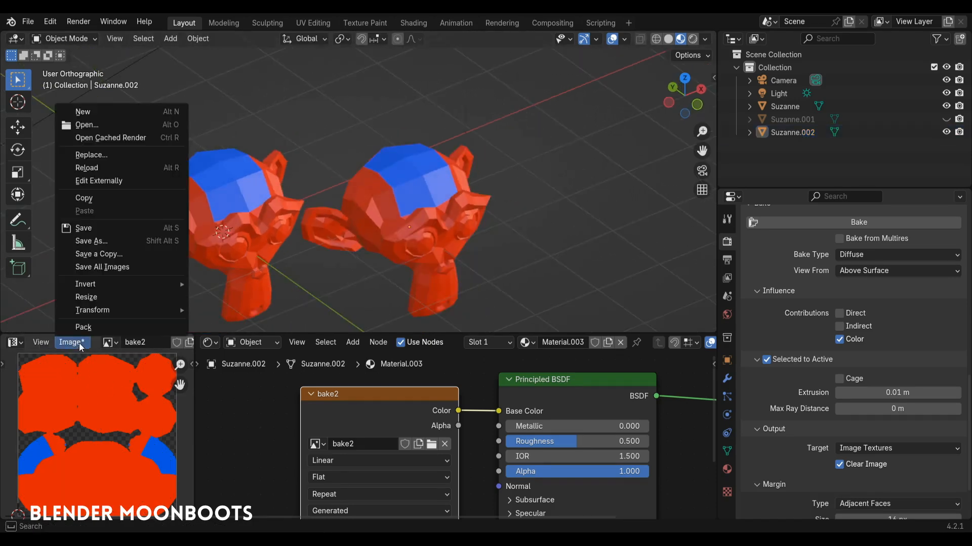
{"action": "left_click", "coordinate": [102, 326]}
{"action": "left_click", "coordinate": [217, 248]}
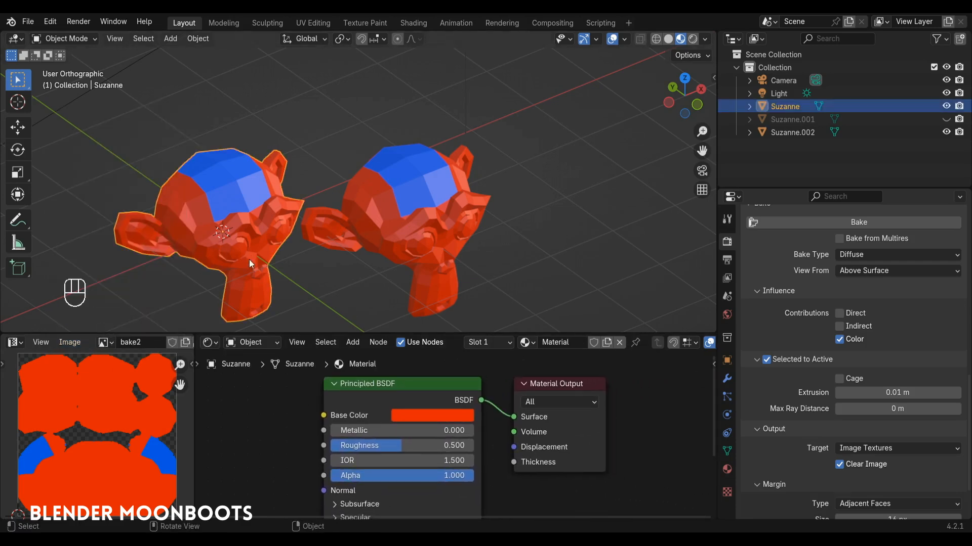
{"action": "left_click_drag", "start_coordinate": [355, 430], "coordinate": [324, 443]}
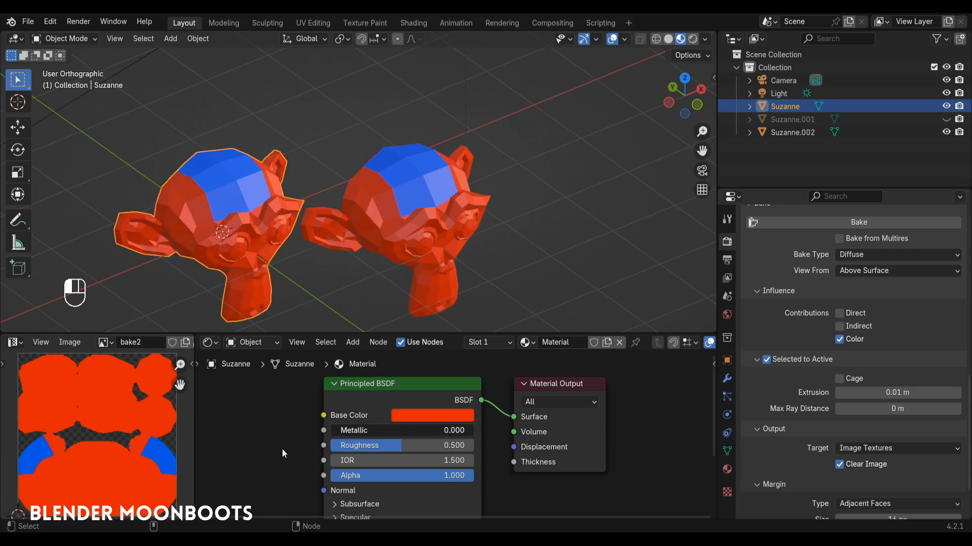
{"action": "left_click_drag", "start_coordinate": [256, 454], "coordinate": [258, 453]}
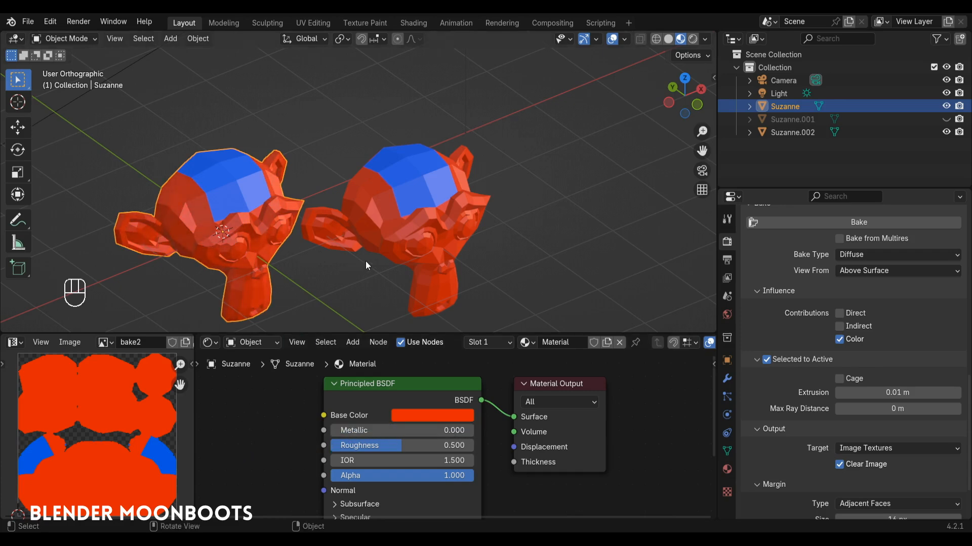